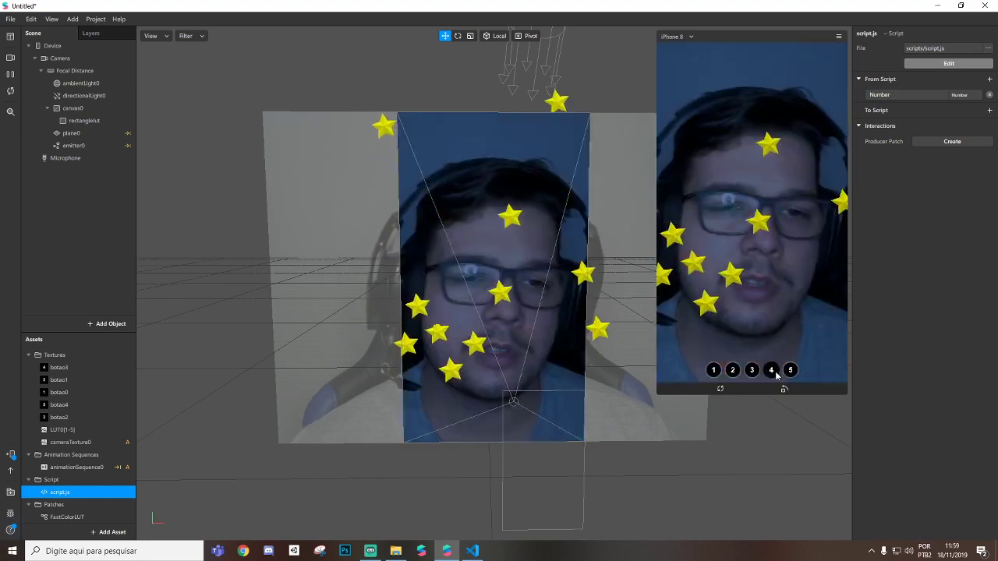
- Preview the finished effect by switching among picker options 2 to 5, and inspect the plane0 and emitter0 objects
left_click(771, 371)
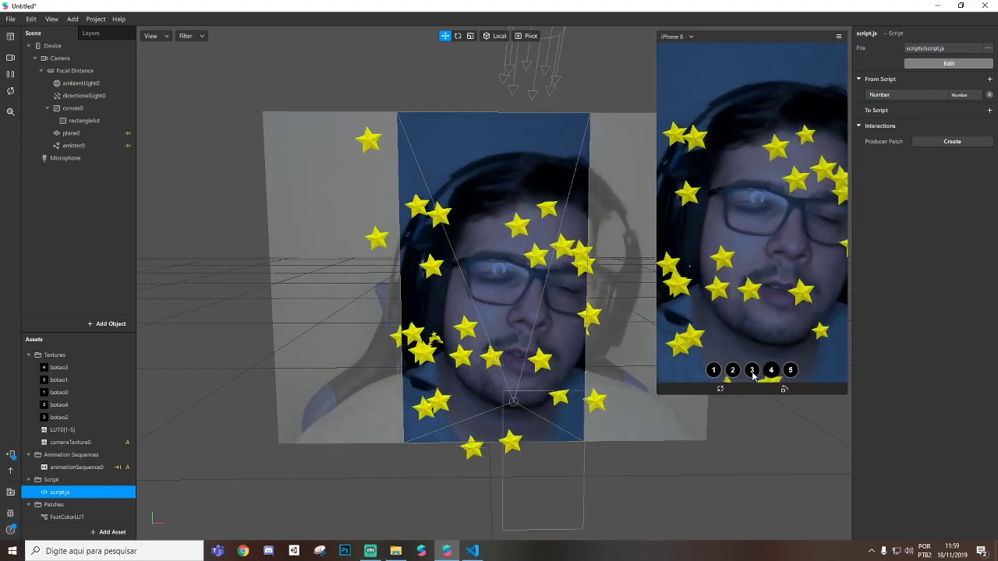
left_click(753, 372)
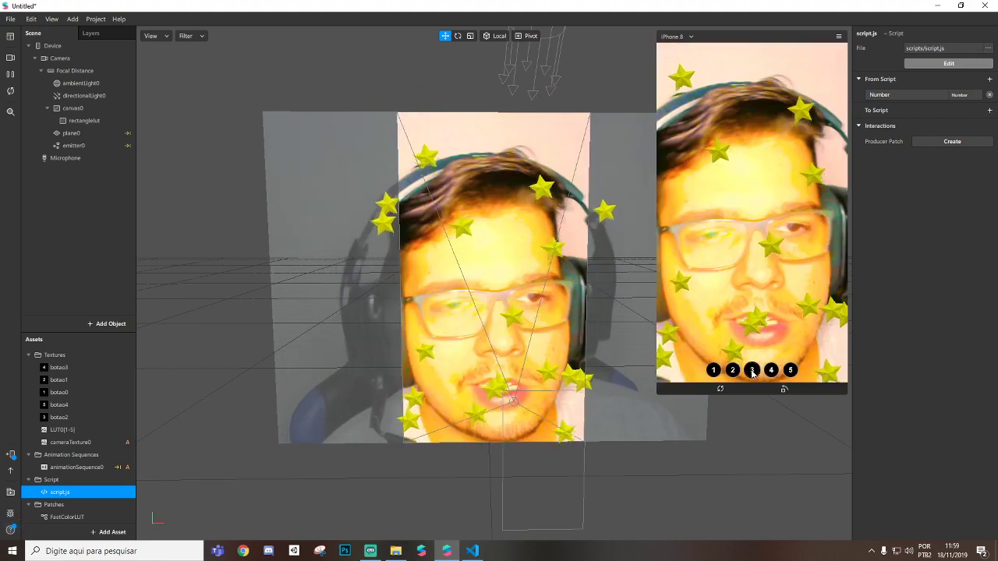
left_click(733, 371)
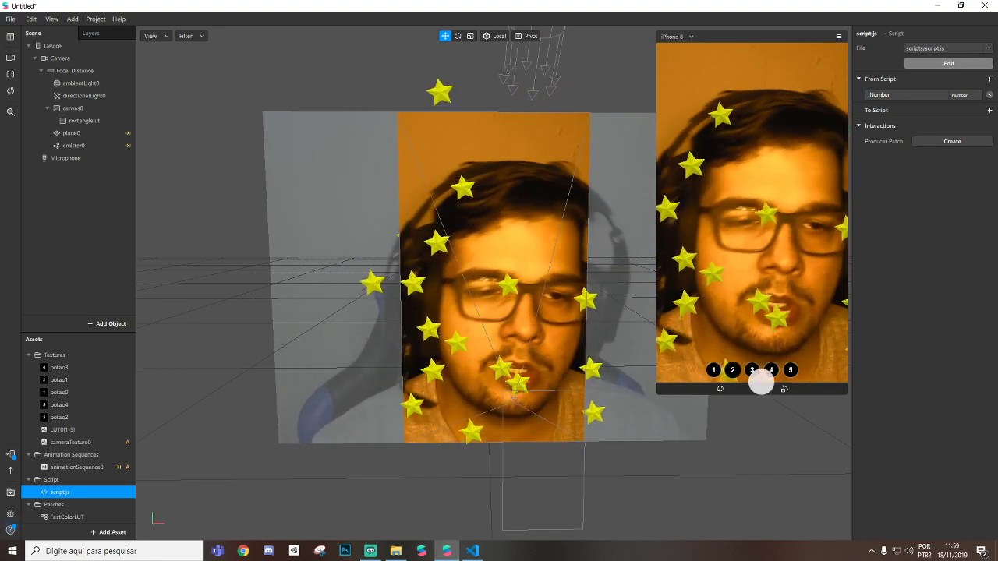
left_click(771, 371)
left_click(790, 372)
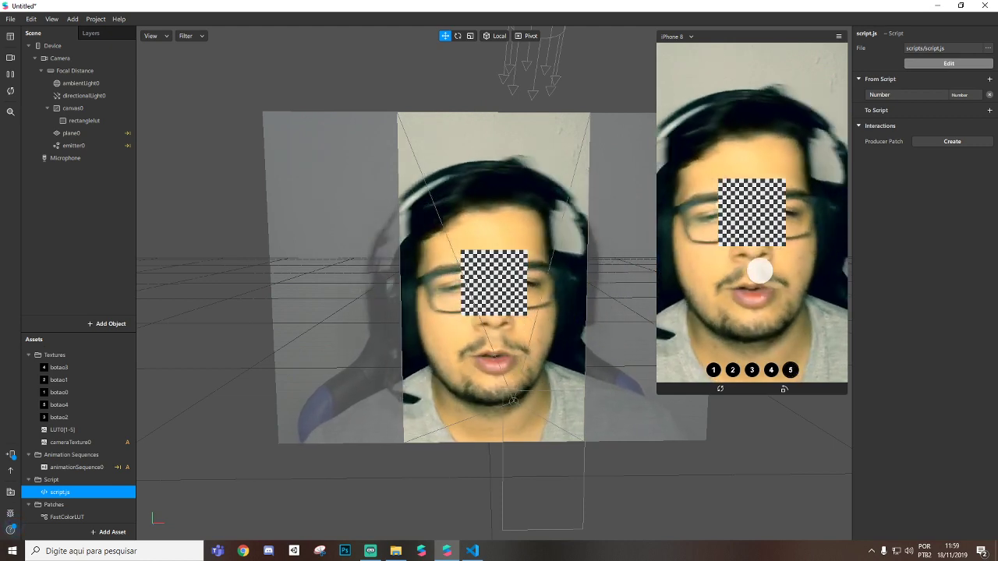
left_click(82, 134)
left_click(81, 146)
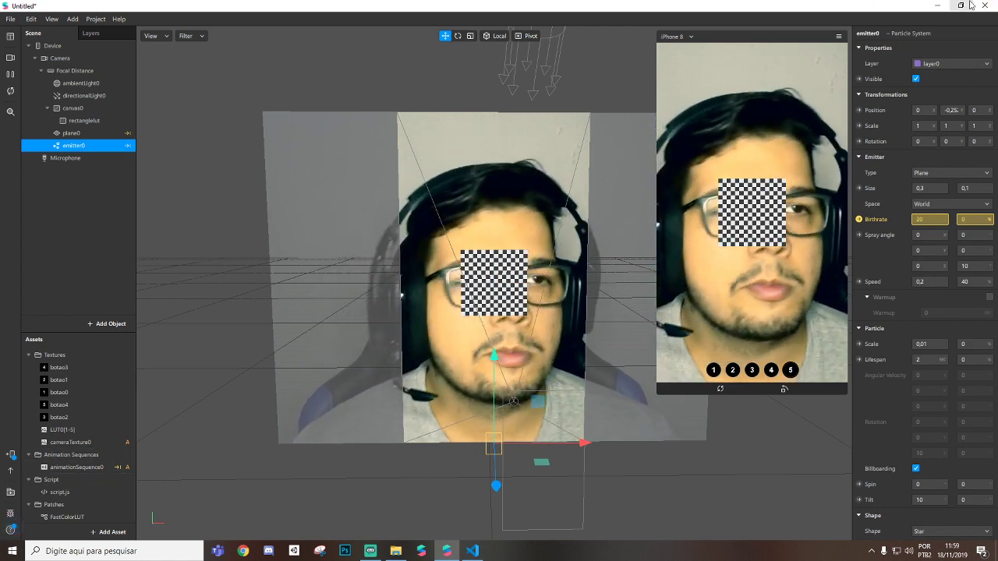
- Create a new blank project and maximize its window
key("ctrl+n")
left_click(538, 298)
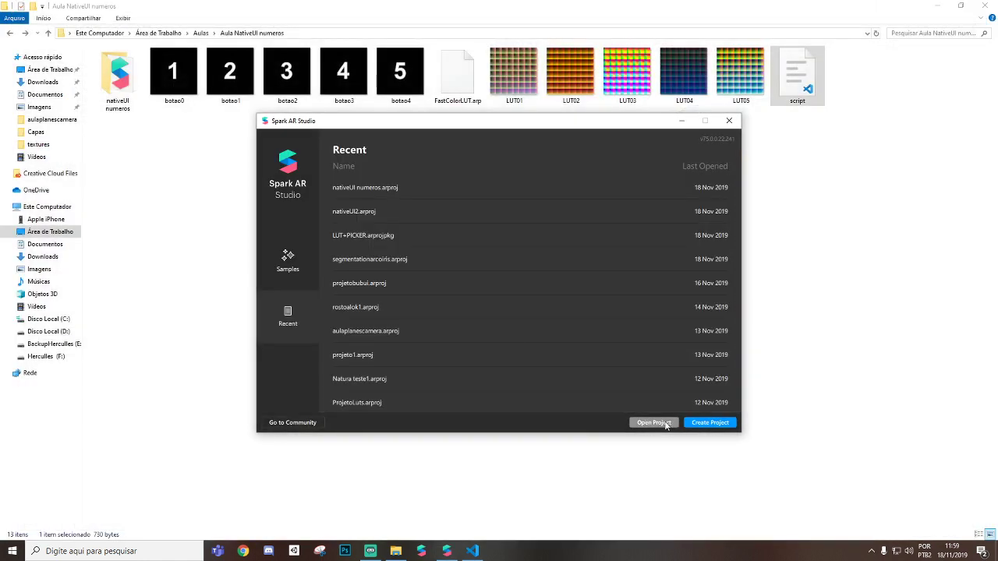
left_click(710, 426)
double_click(497, 64)
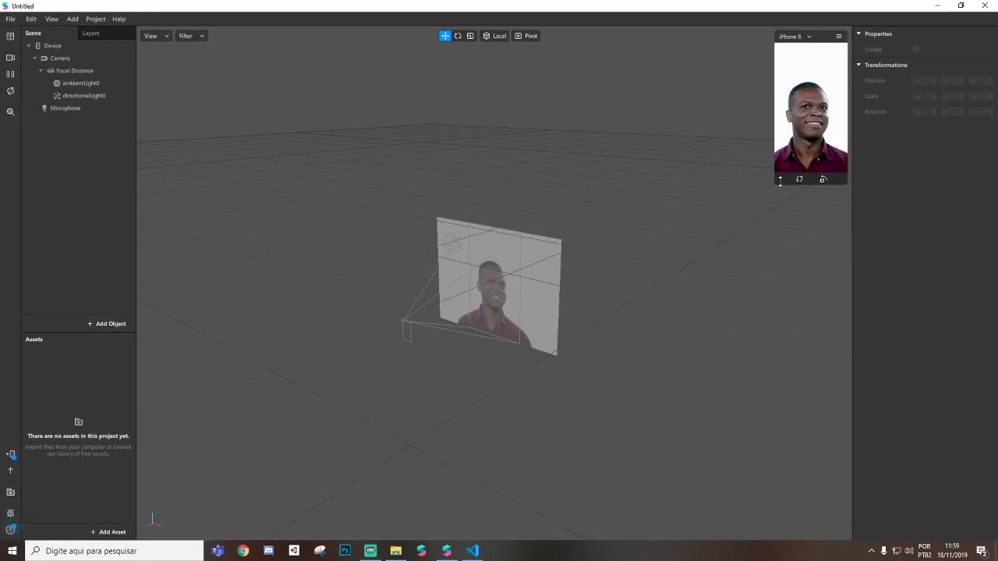
- Switch the simulation video source to the Logitech HD Webcam C270
left_click(10, 57)
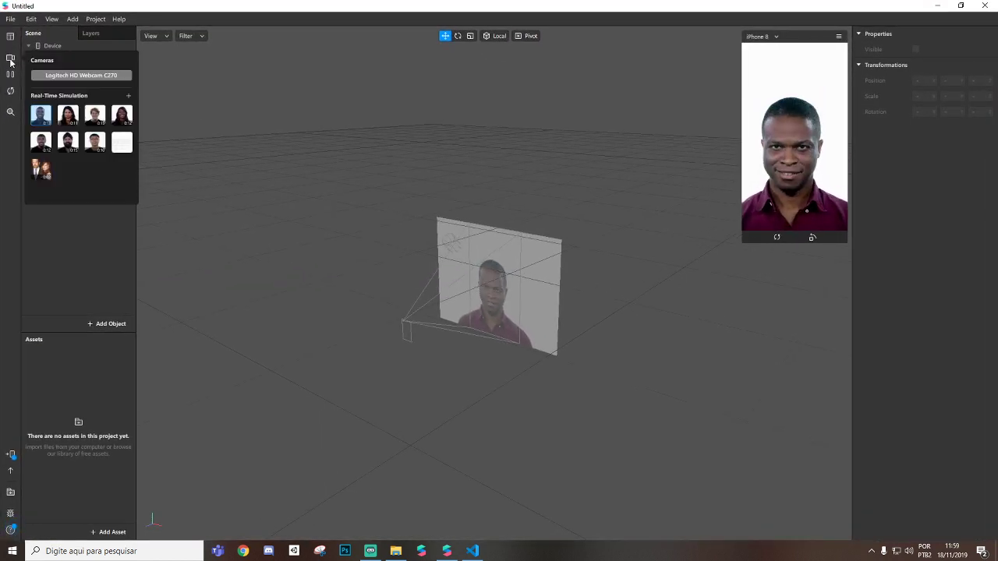
left_click(64, 76)
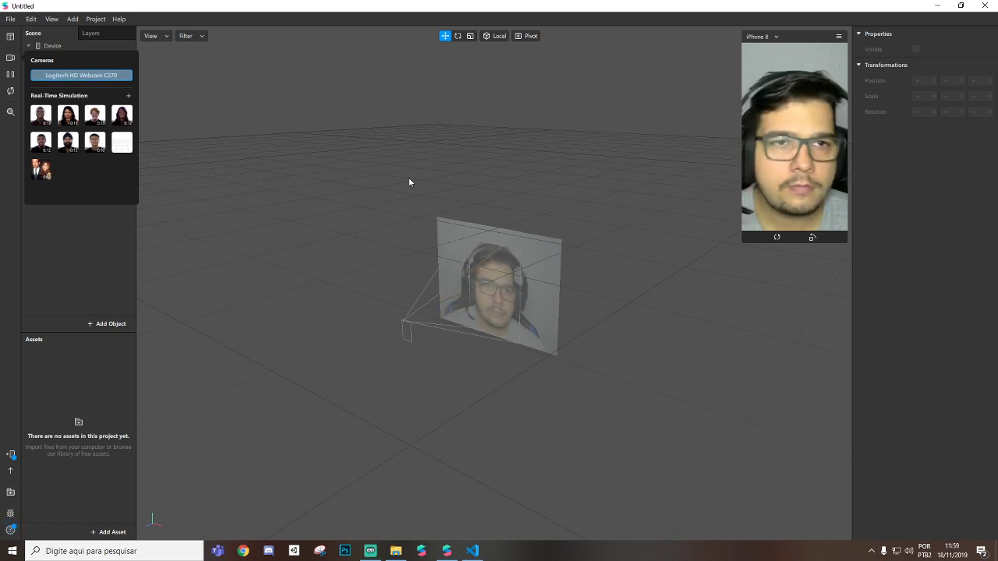
left_click(98, 264)
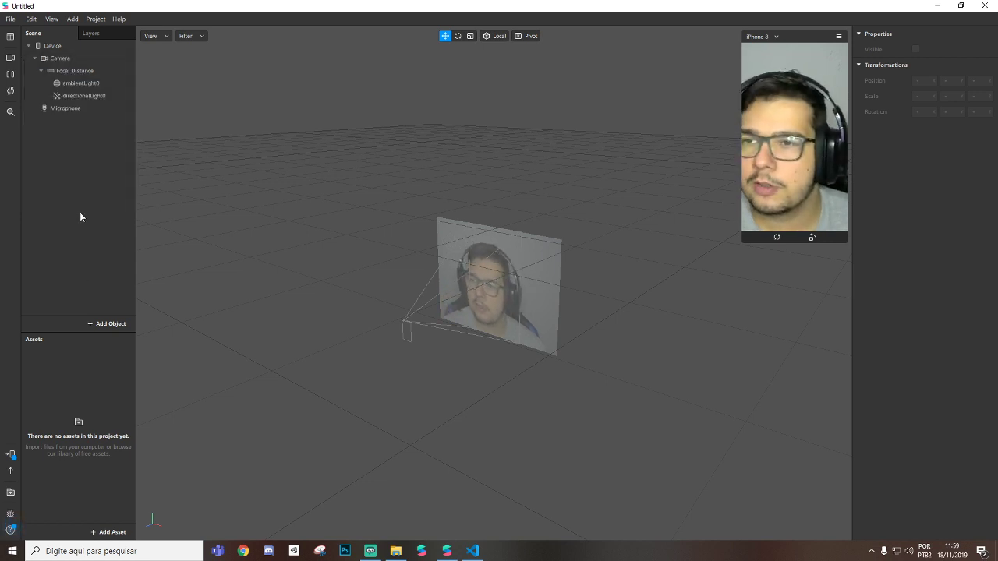
- Add a rectangle to the scene and size it to fill the full width and height of the canvas
right_click(70, 159)
mouse_move(117, 166)
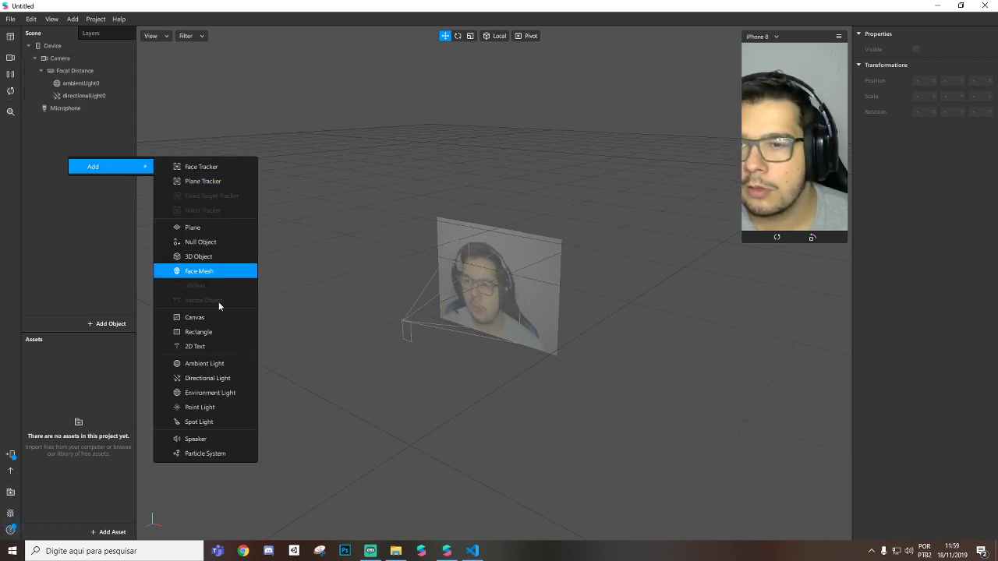
left_click(216, 332)
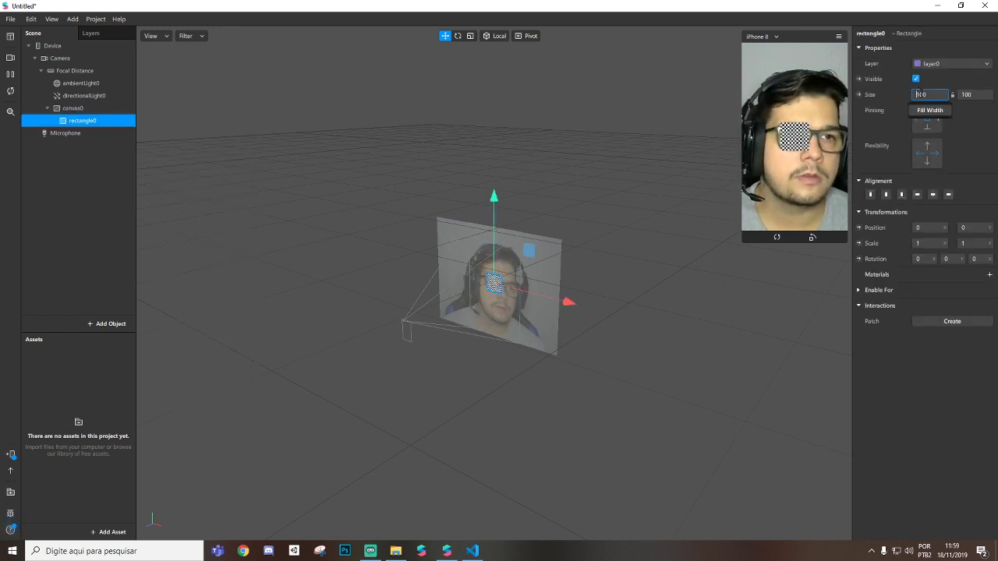
left_click(930, 110)
left_click(967, 95)
left_click(974, 110)
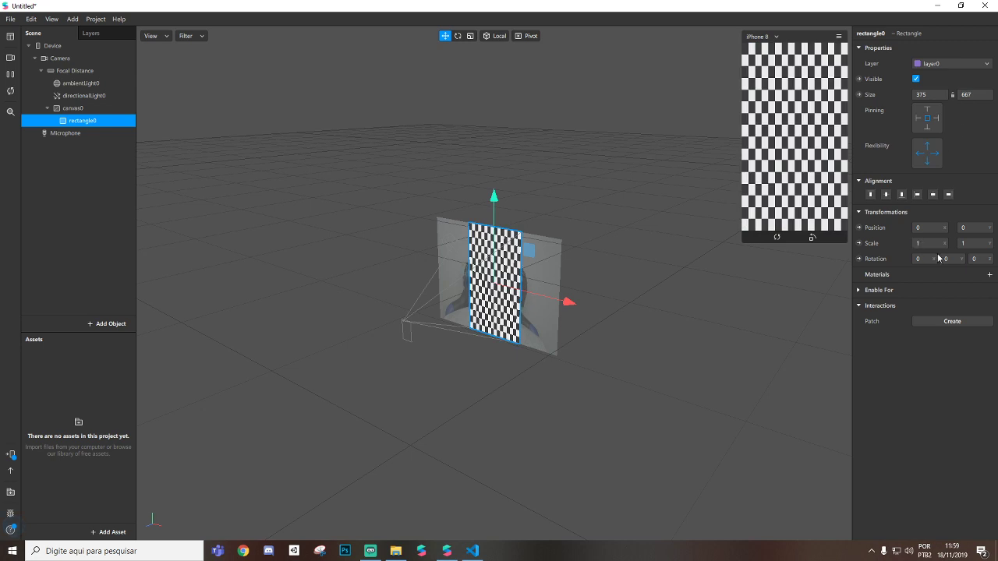
- Create a new material on the rectangle and rename it materialLUT
left_click(989, 274)
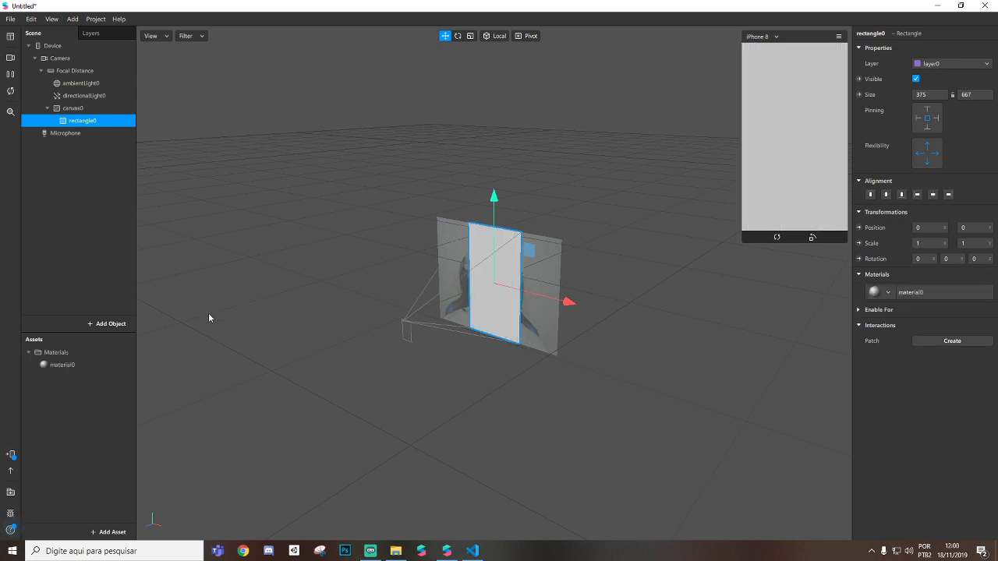
double_click(85, 368)
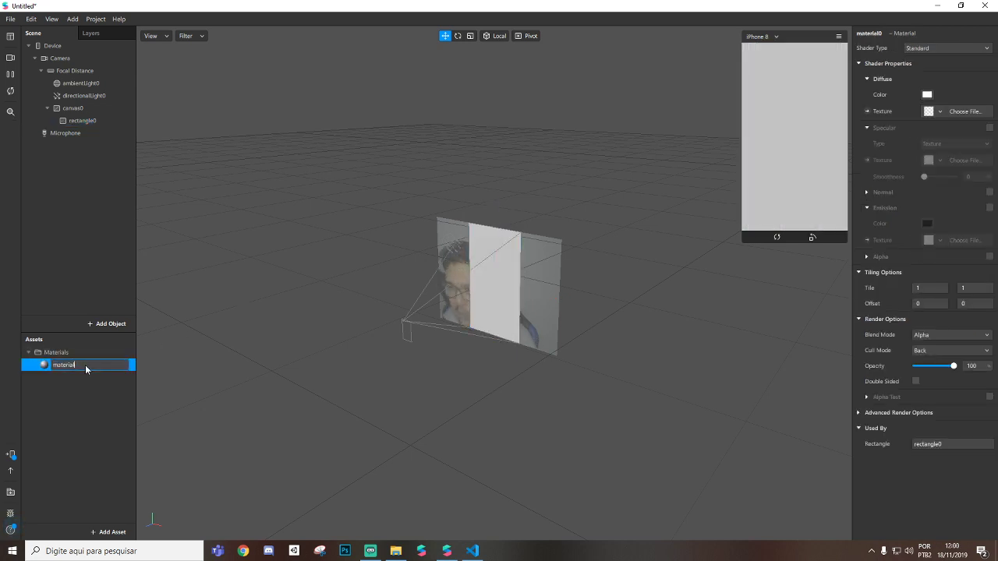
type("LUT")
key("Return")
- Rename the rectangle object as rectanglelut and select the materialLUT asset
right_click(93, 121)
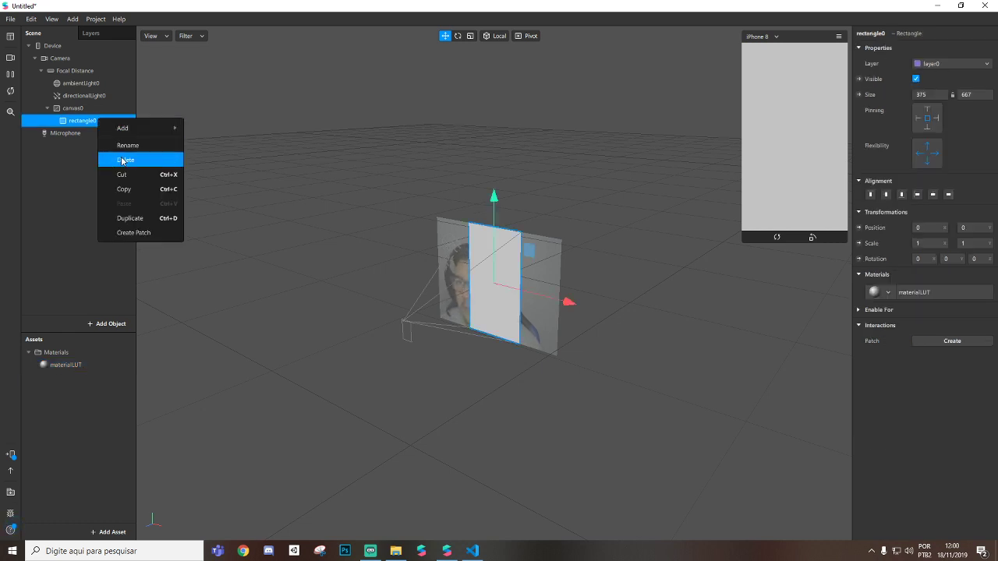
left_click(137, 146)
type("rectanglelut")
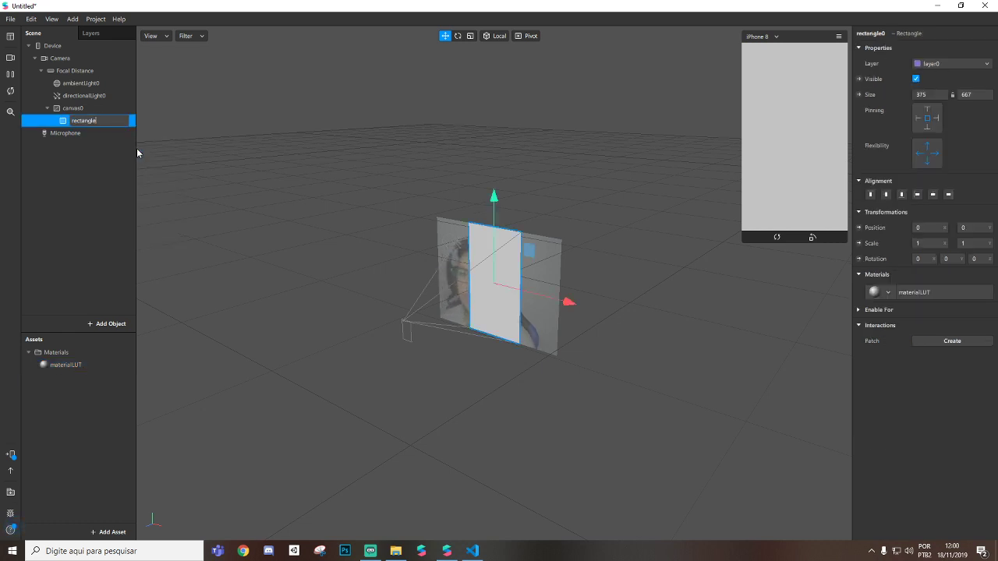
key("Return")
left_click(78, 365)
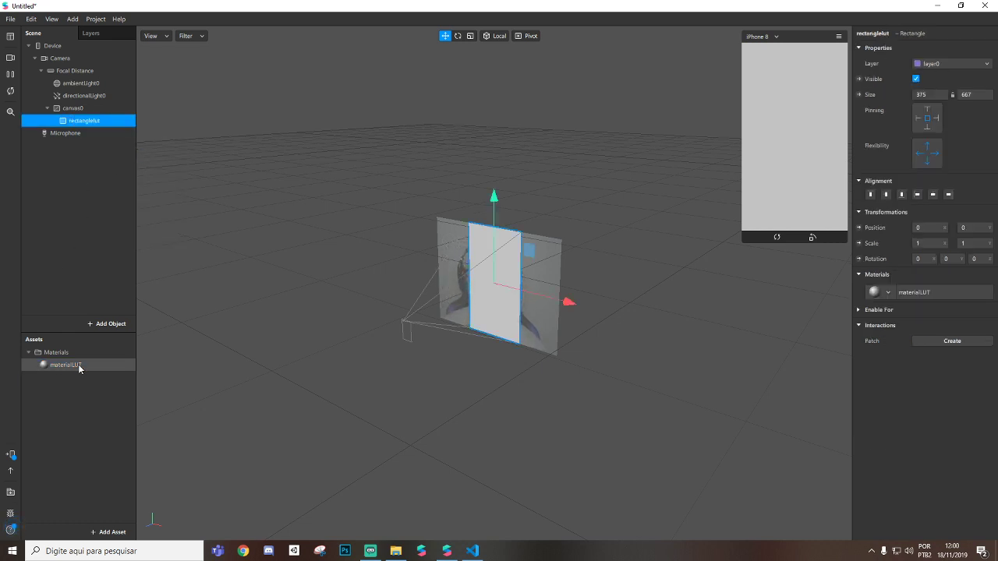
- Import the images botao0 to botao4 and the FastColorLUT.arp patch from the Aula NativeUI numeros folder into the assets
left_click(395, 551)
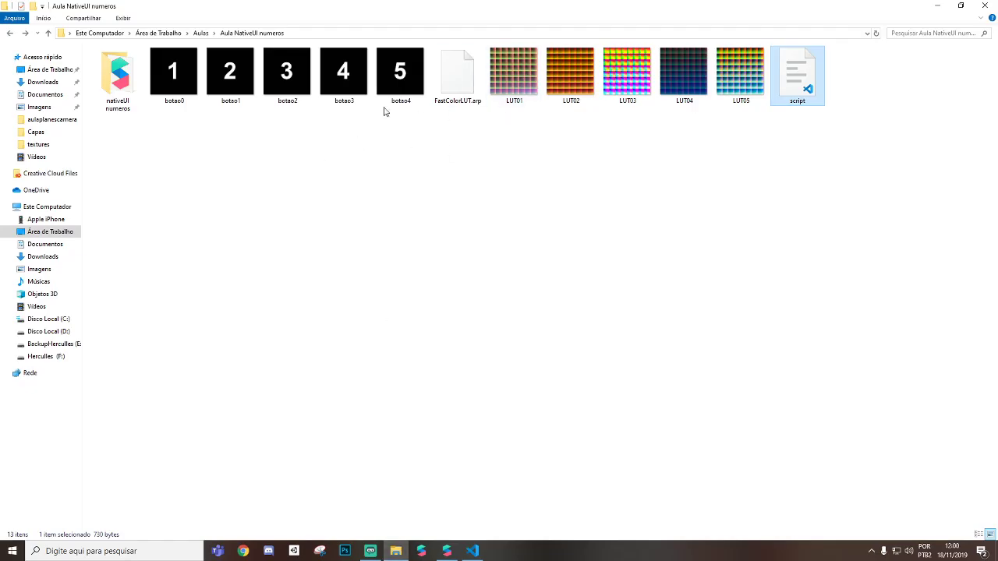
left_click(460, 74)
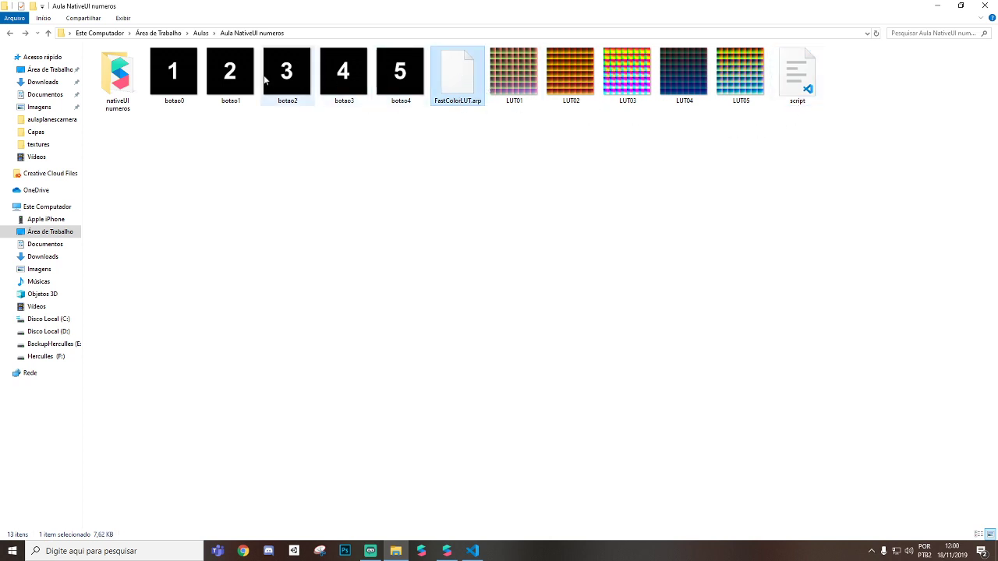
left_click(163, 73, "shift")
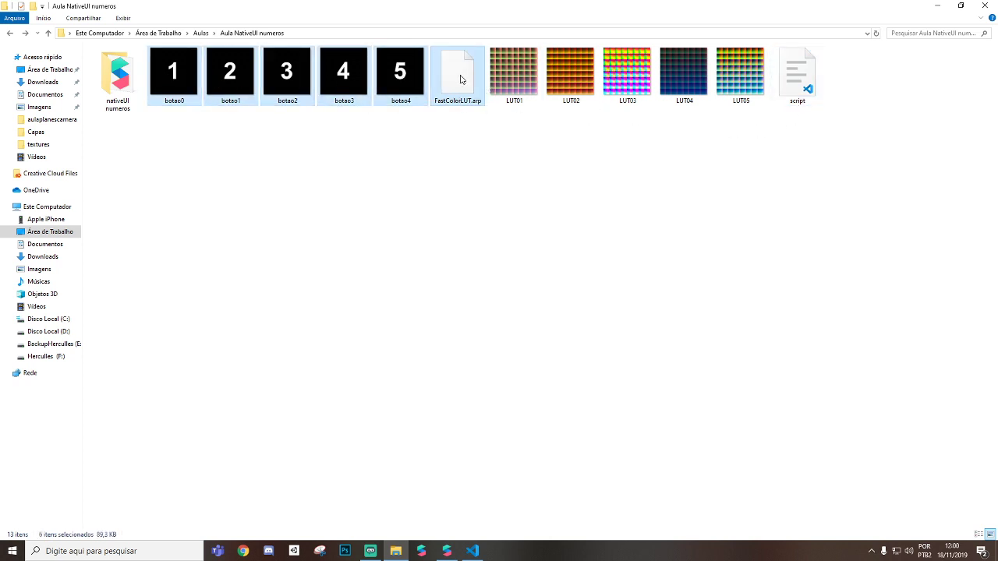
left_click_drag(460, 78, 92, 446)
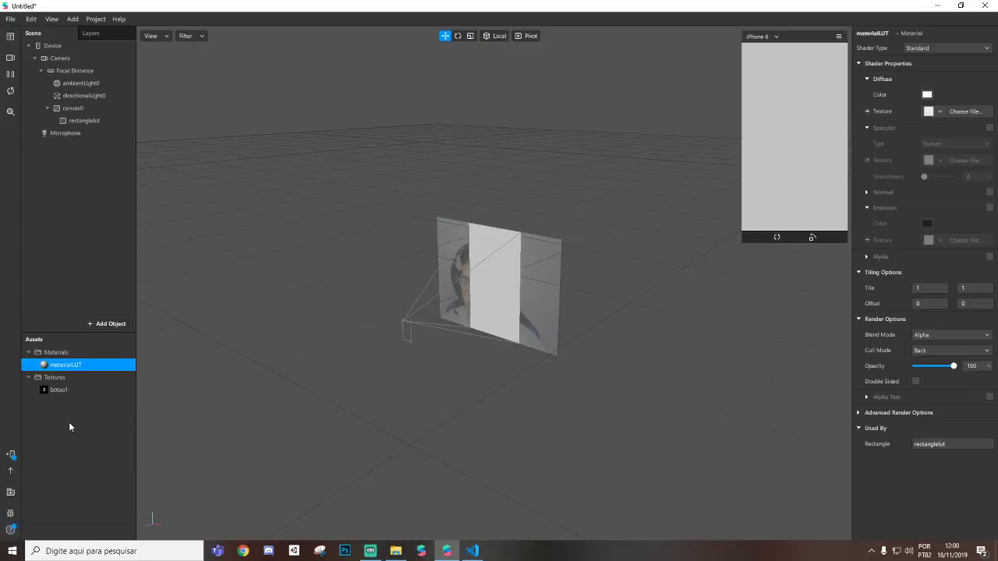
left_click(73, 481)
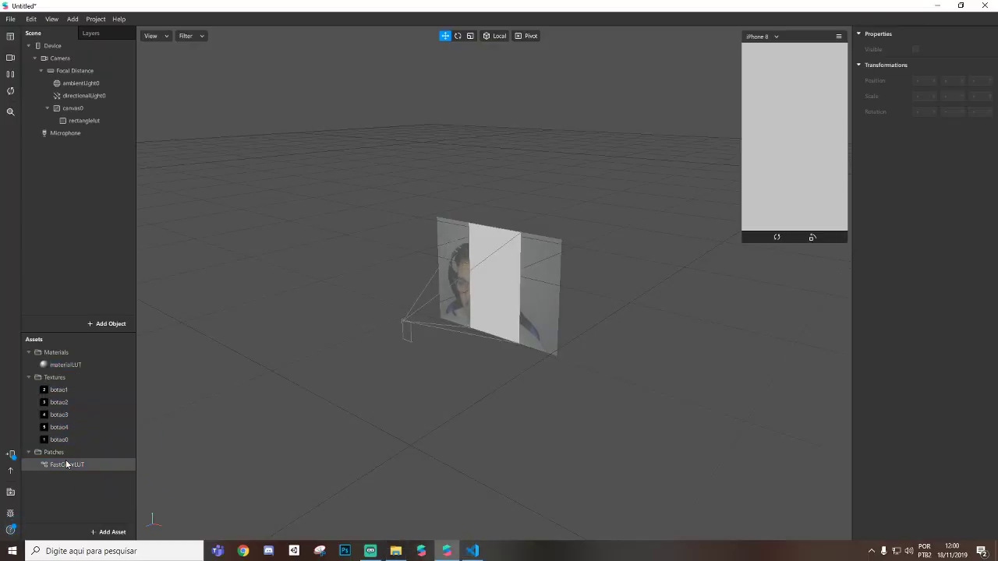
- Create an animation sequence asset and load the images LUT01 to LUT05 as its texture
left_click(110, 533)
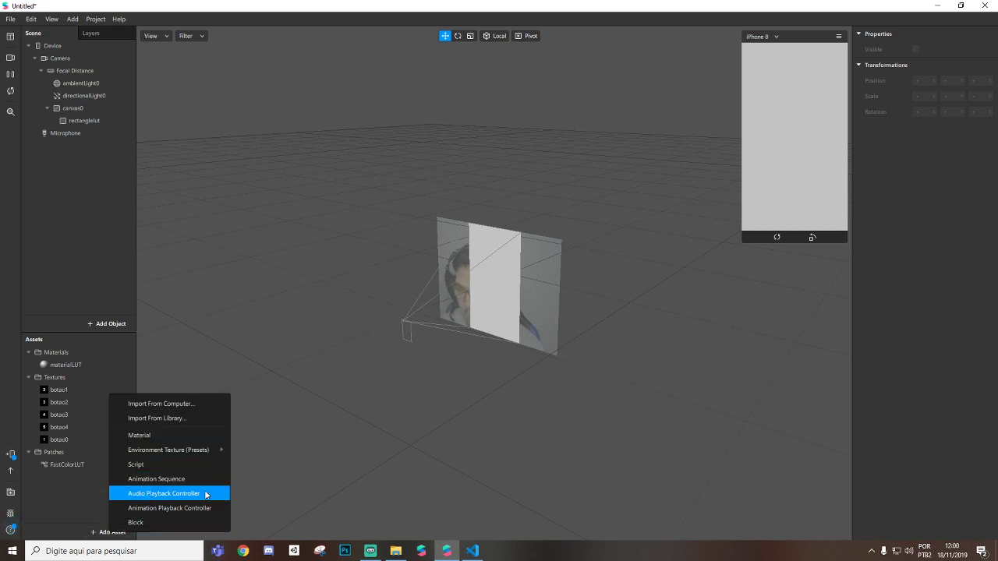
left_click(186, 478)
left_click(919, 50)
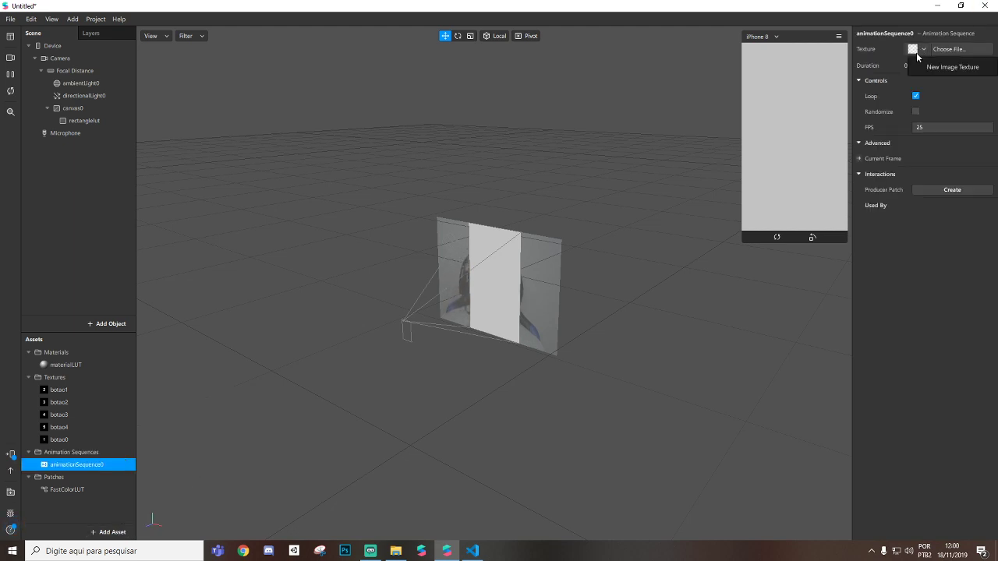
left_click(938, 70)
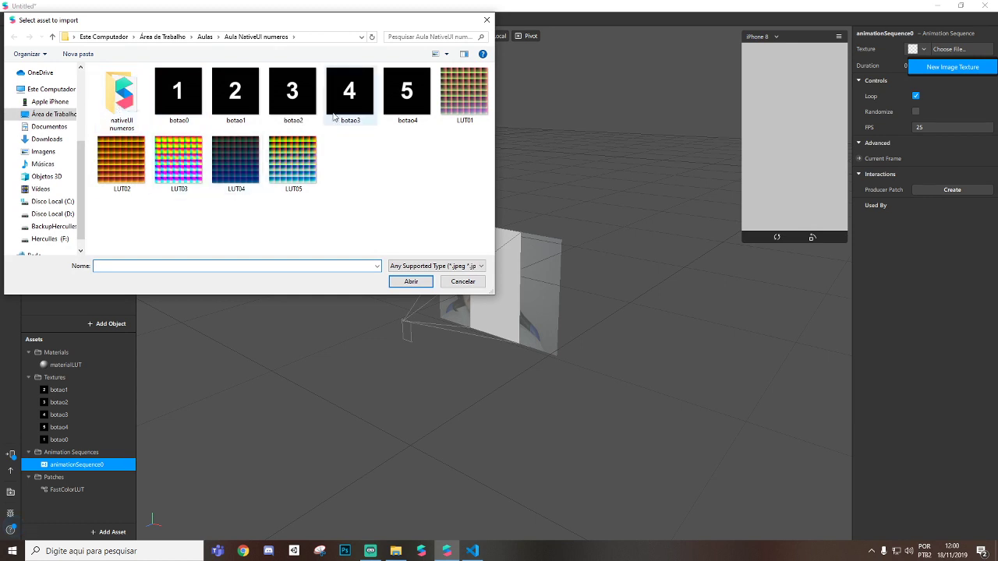
left_click(286, 179, "shift")
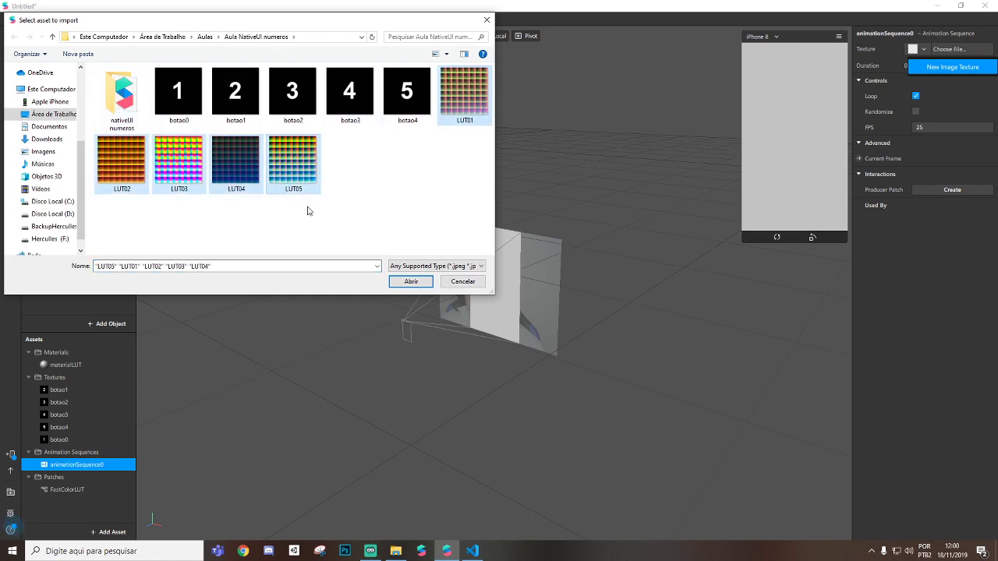
left_click(408, 282)
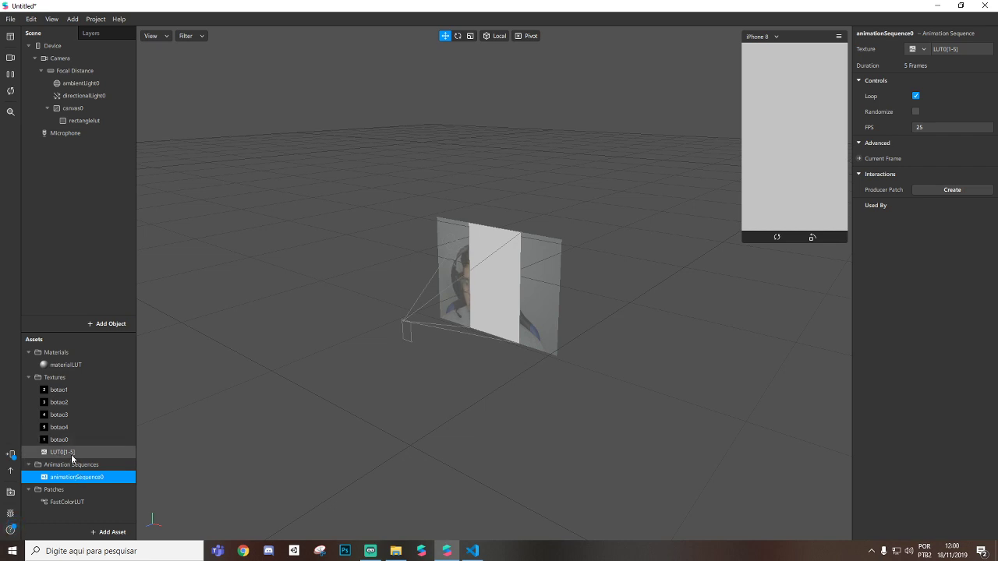
left_click(71, 455)
left_click(85, 477)
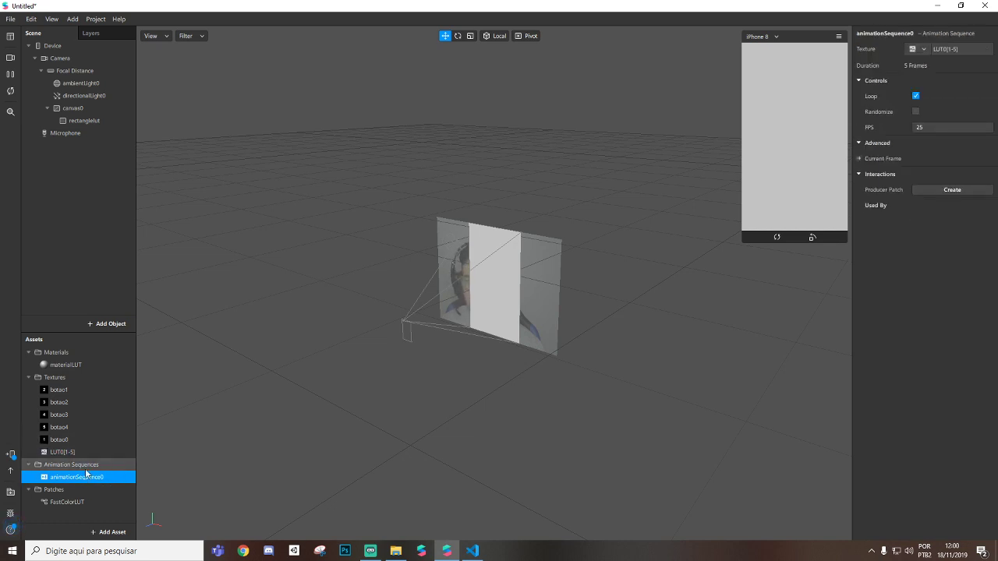
left_click(78, 451)
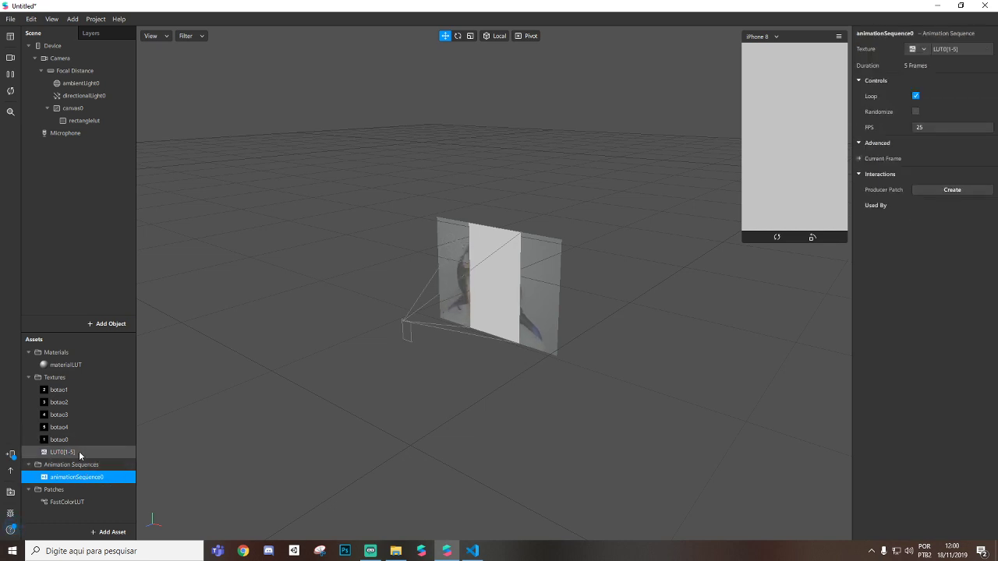
left_click(97, 478)
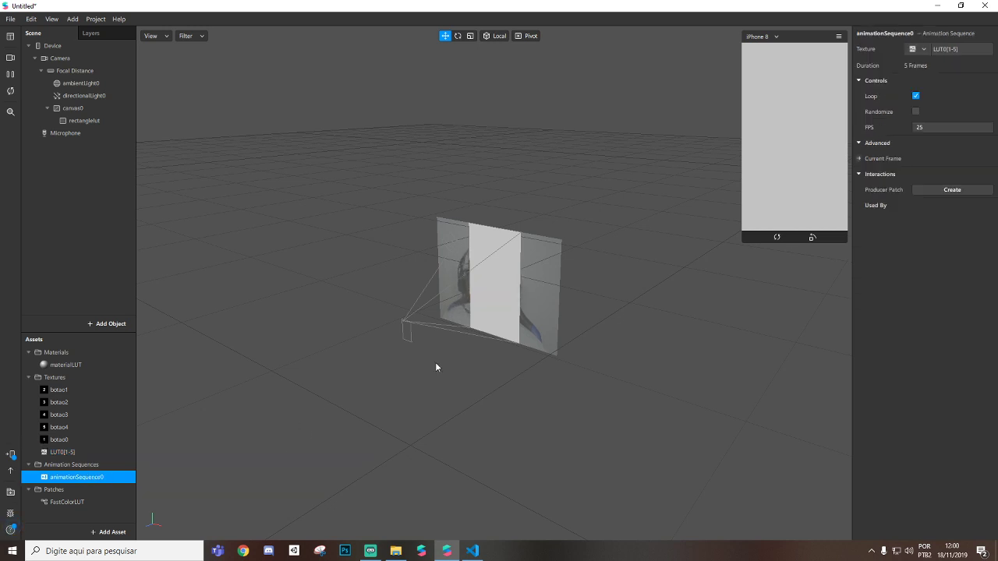
- Show the Patch Editor and place animationSequence0 in it, with the FastColorLUT patch to its right
key("ctrl+shift+p")
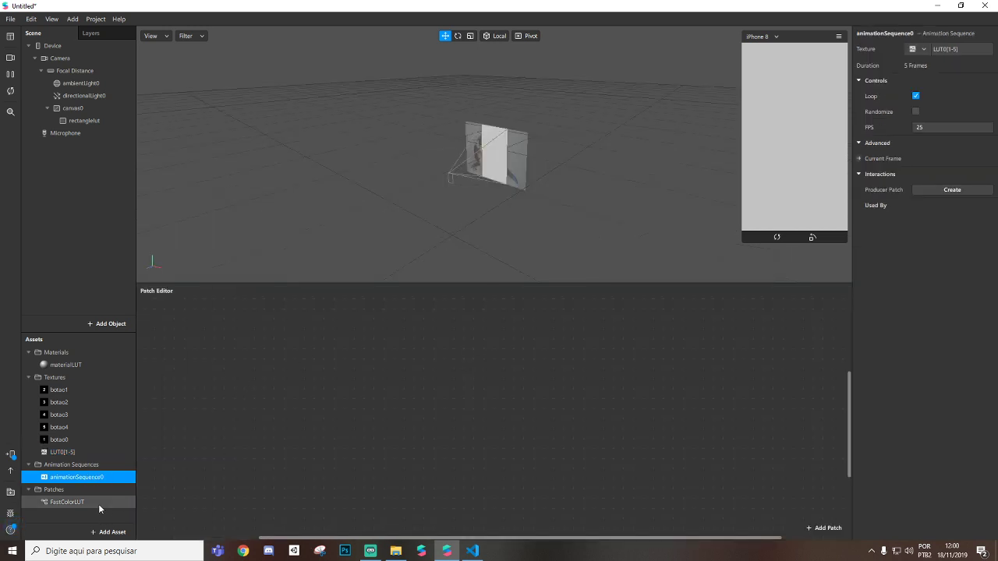
left_click_drag(84, 482, 331, 457)
left_click_drag(69, 503, 507, 425)
- Set materialLUT's shader type to Flat, create a patch for its diffuse texture and place it right of FastColorLUT
left_click(83, 365)
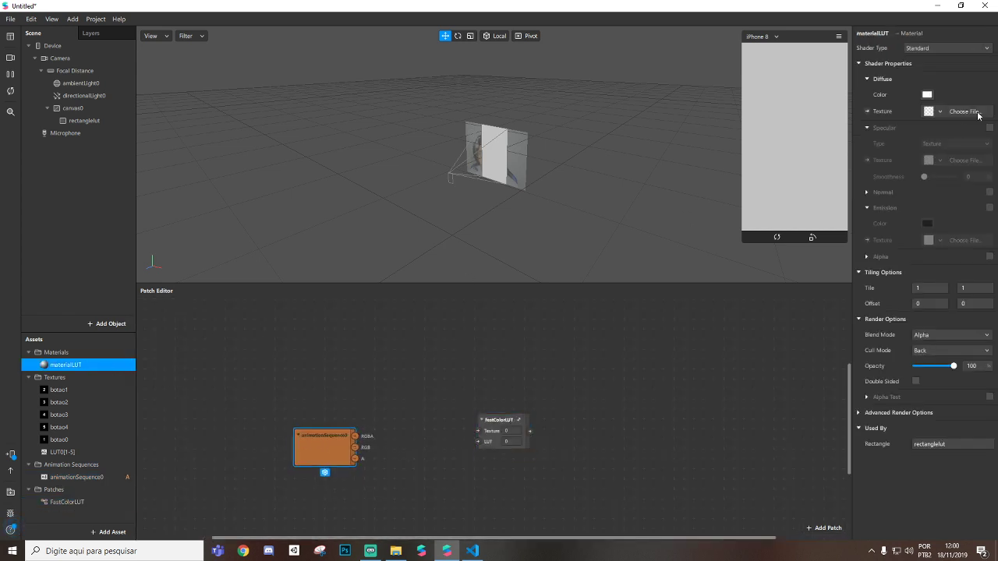
left_click(928, 48)
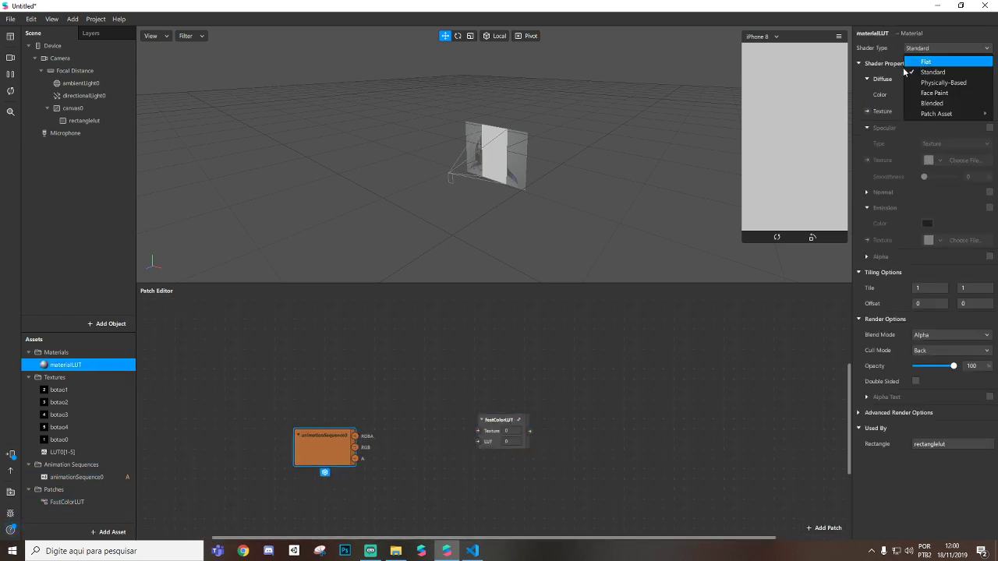
left_click(923, 62)
left_click(866, 110)
left_click_drag(521, 431, 612, 425)
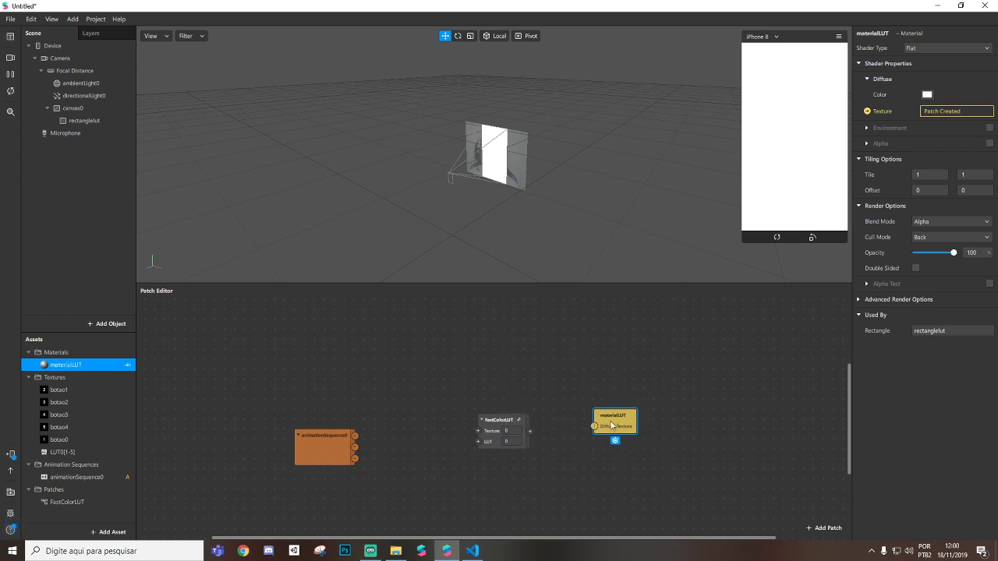
- Extract a texture from the Camera and place cameraTexture0 in the Patch Editor above the animationSequence0 patch
left_click(86, 60)
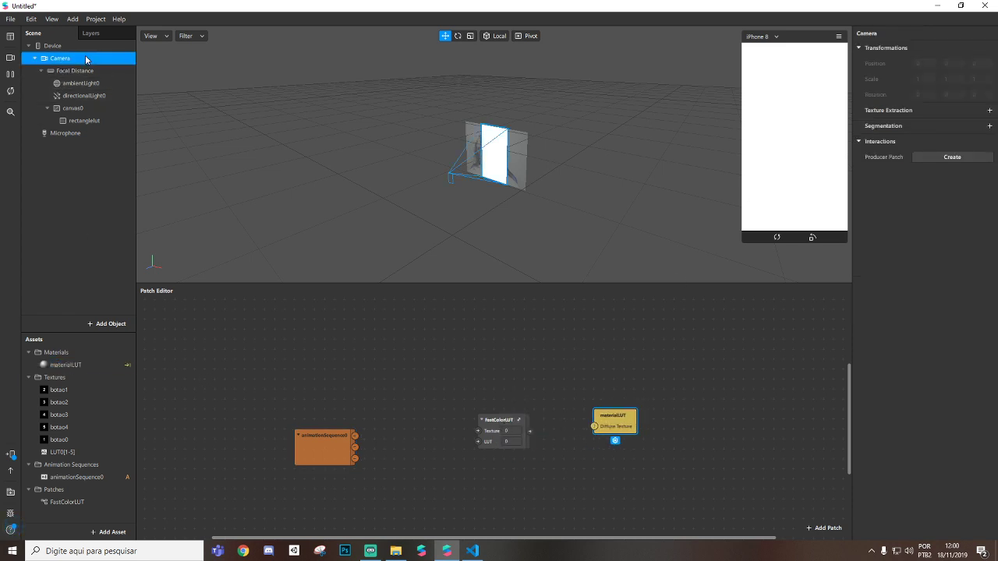
left_click(990, 111)
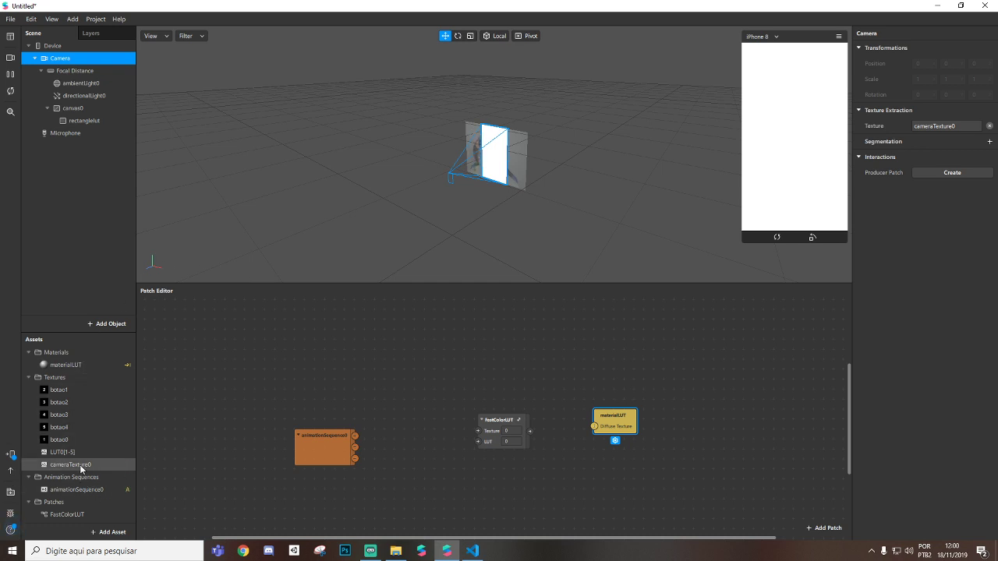
left_click_drag(80, 466, 323, 360)
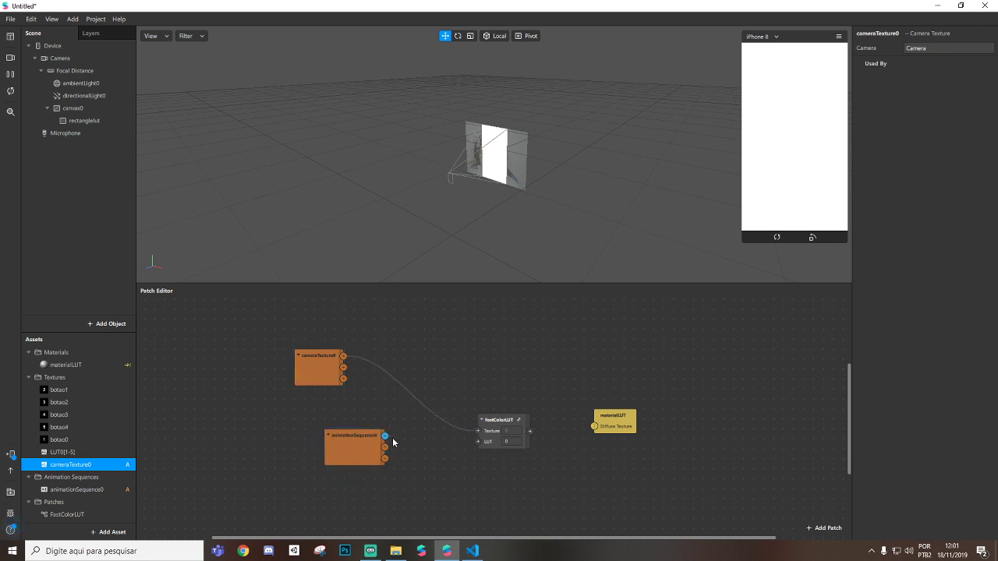
- Connect cameraTexture0 and animationSequence0 to FastColorLUT's Texture and LUT inputs, and its output to materialLUT's Diffuse Texture, tightening the patch layout
left_click_drag(474, 451, 478, 442)
left_click_drag(355, 452, 315, 422)
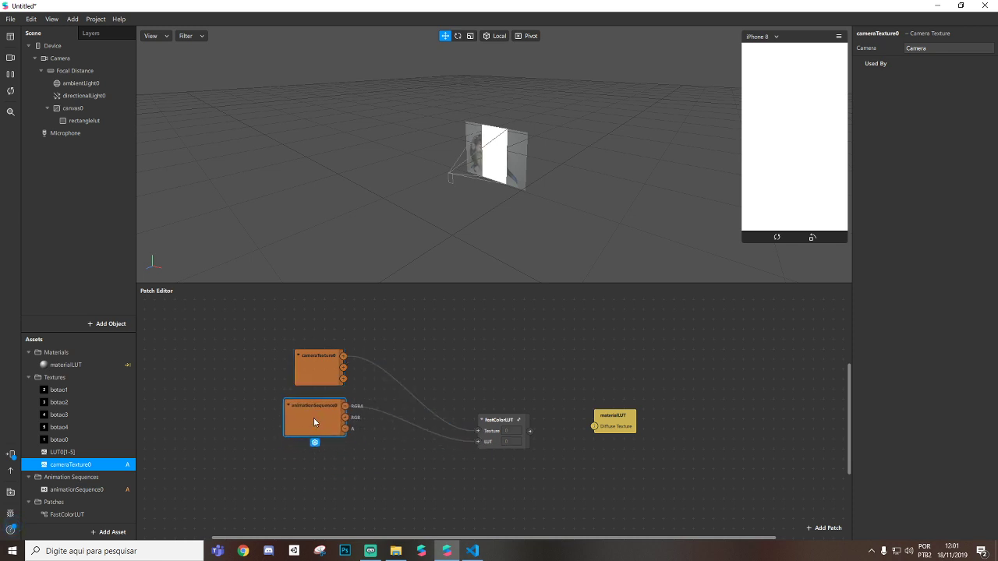
left_click_drag(483, 427, 463, 424)
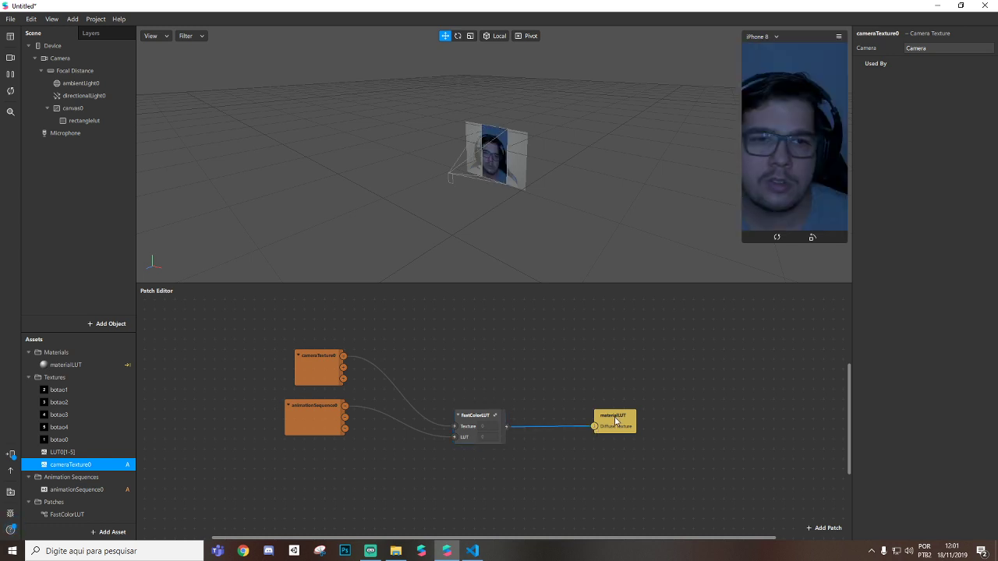
left_click_drag(615, 422, 585, 412)
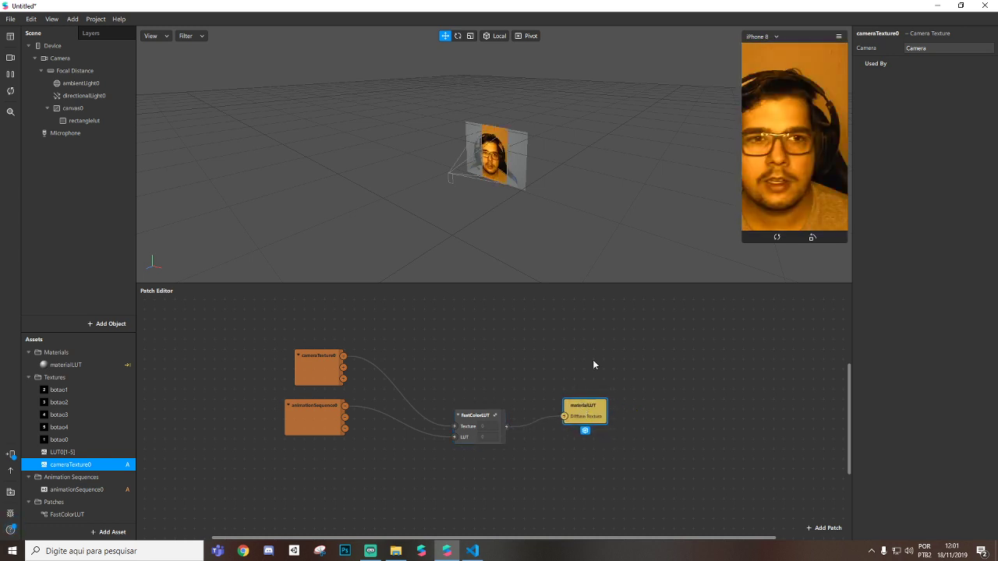
- Set the animationSequence0 asset's playback speed to 10 FPS
left_click(77, 488)
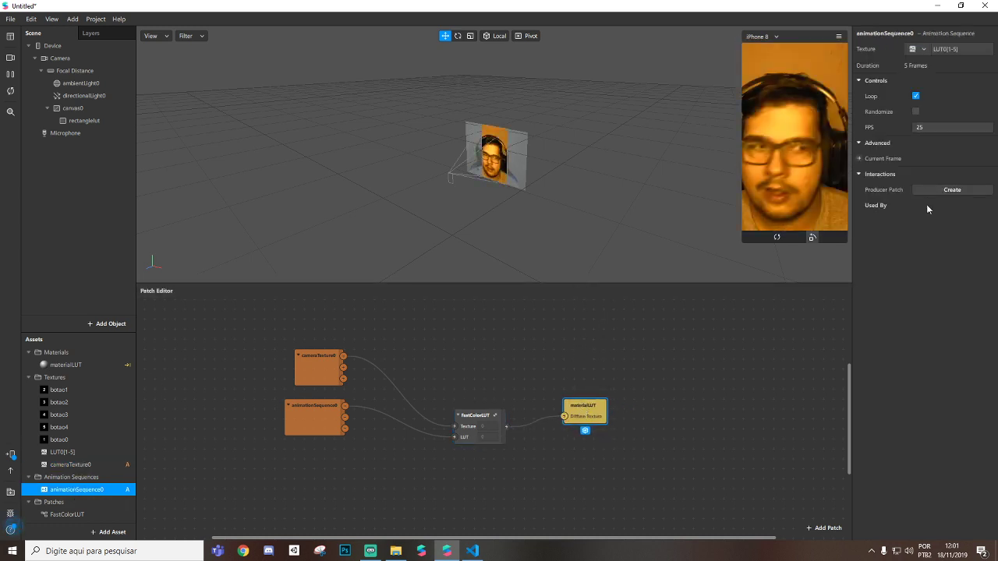
double_click(938, 126)
type("10")
key("Return")
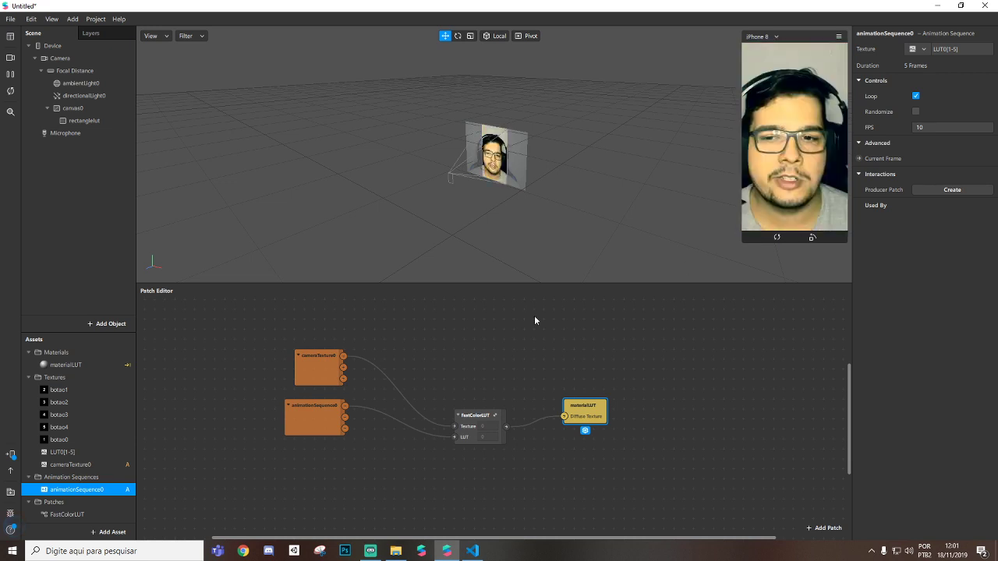
- Create a patch for animationSequence0's Current Frame, set it to 4 and place it above materialLUT, with the LUT patches neatly spaced
left_click_drag(476, 415, 475, 386)
mouse_move(323, 417)
left_mouse_down()
mouse_move(312, 430)
mouse_move(303, 416)
left_mouse_up()
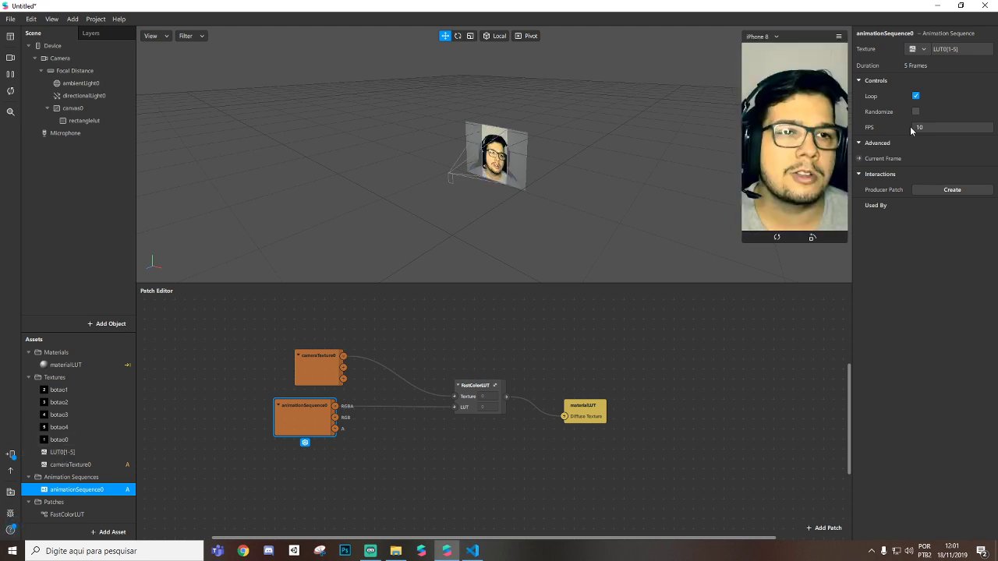
left_click(859, 158)
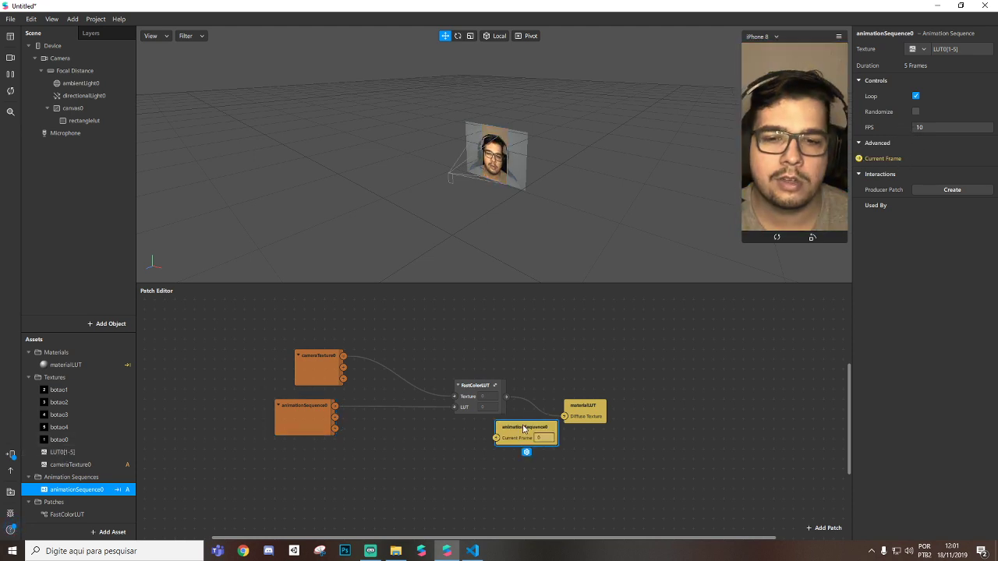
left_click_drag(524, 429, 521, 447)
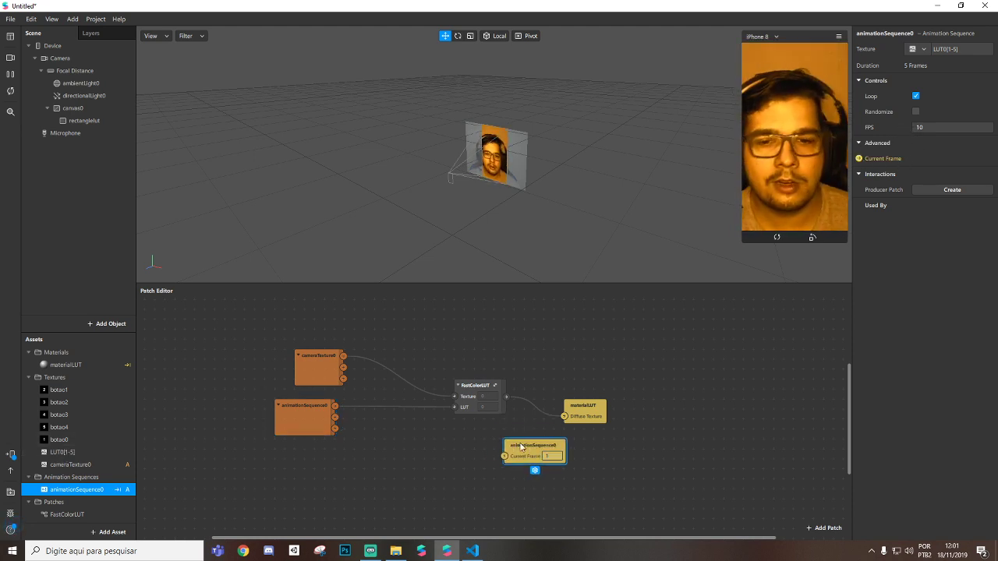
left_click_drag(546, 456, 550, 460)
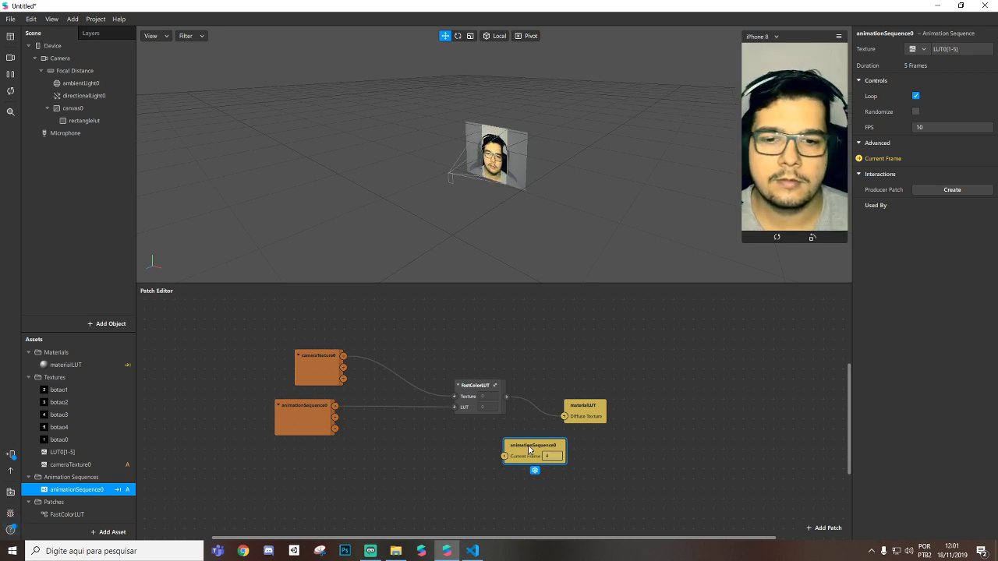
left_click_drag(527, 441, 547, 351)
scroll(547, 350, "up", 3)
left_click_drag(551, 438, 562, 418)
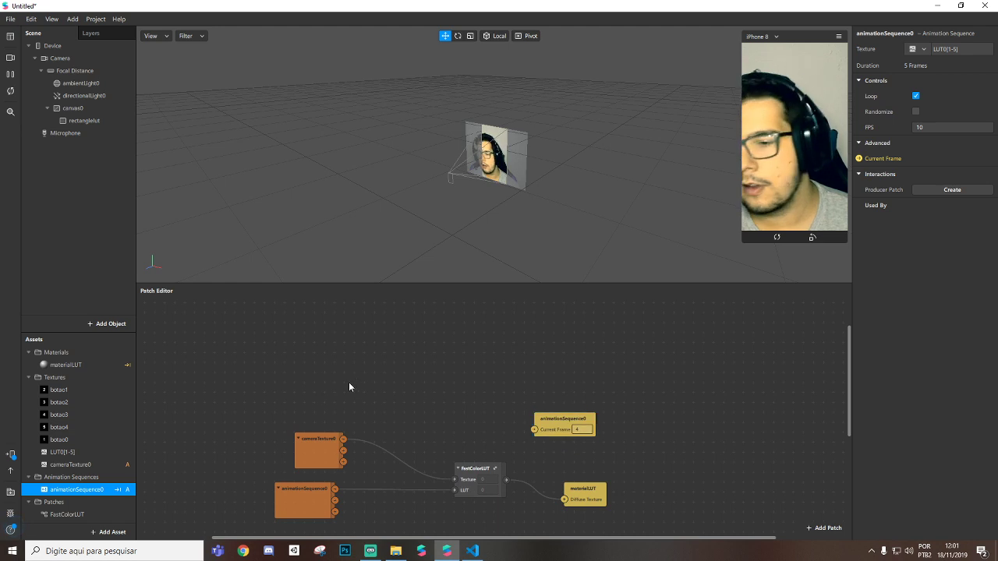
- Turn on No compression for the textures botao0 to botao4 together
left_click(59, 390)
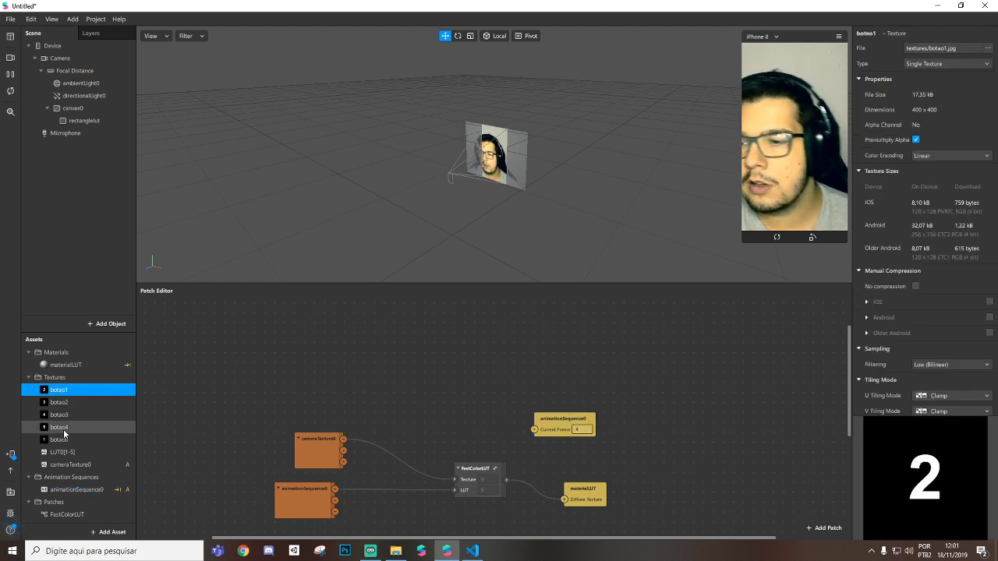
left_click(59, 440, "shift")
left_click(916, 270)
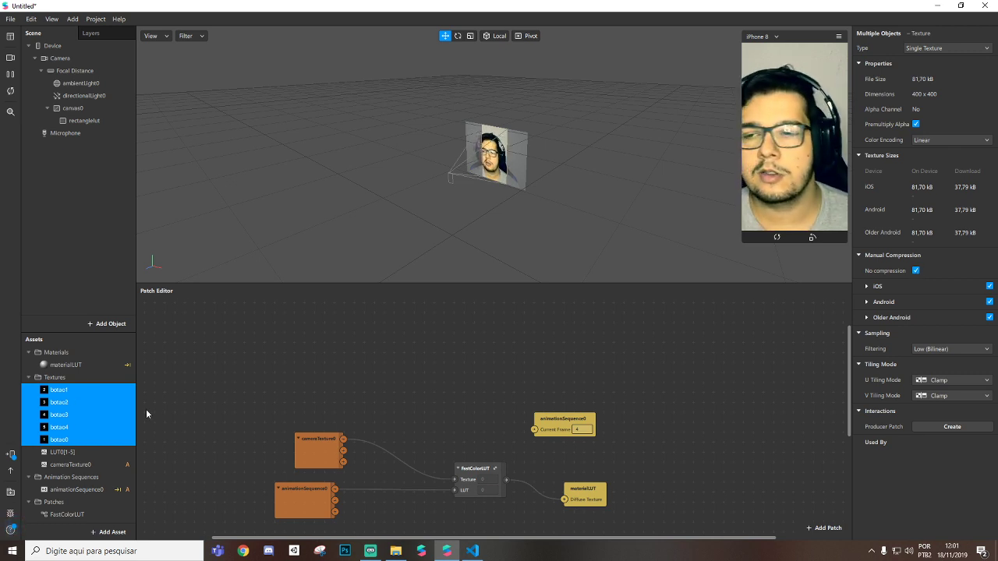
- Check the capabilities and platforms in the project properties
left_click(96, 18)
left_click(113, 35)
left_click(349, 177)
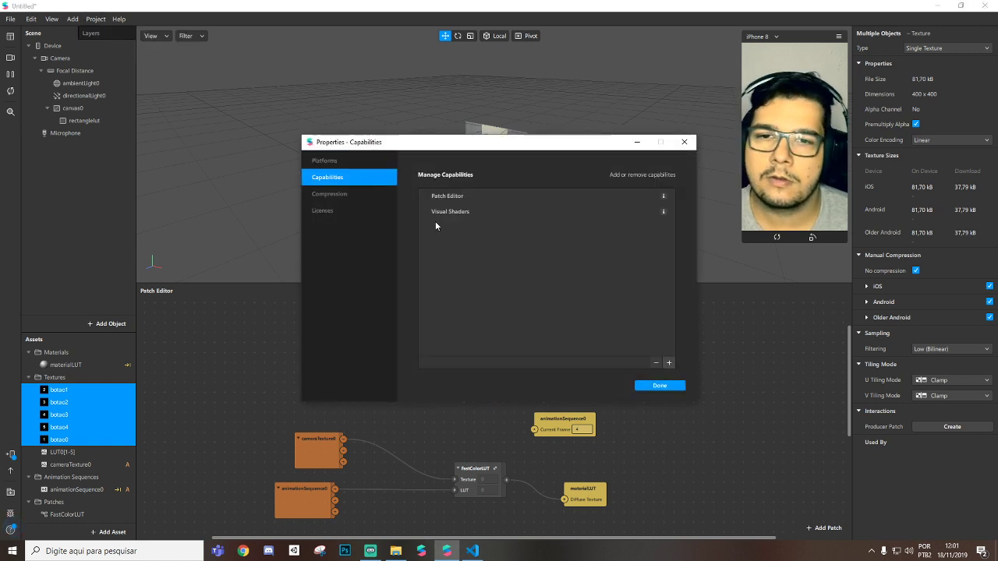
left_click(324, 160)
left_click(685, 143)
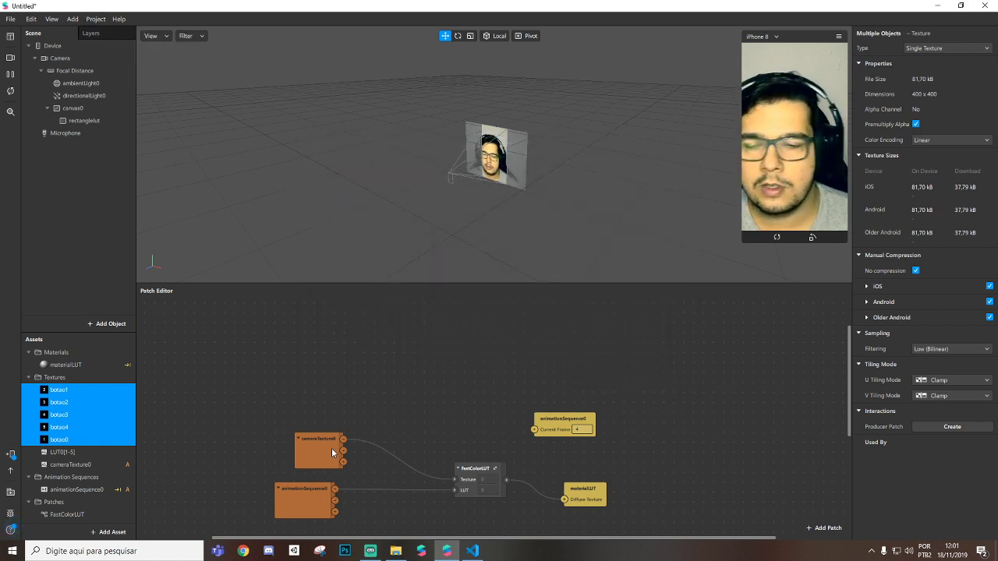
- Import script.js from File Explorer into the assets and return to the Patch Editor
left_click(396, 550)
left_click_drag(796, 76, 95, 512)
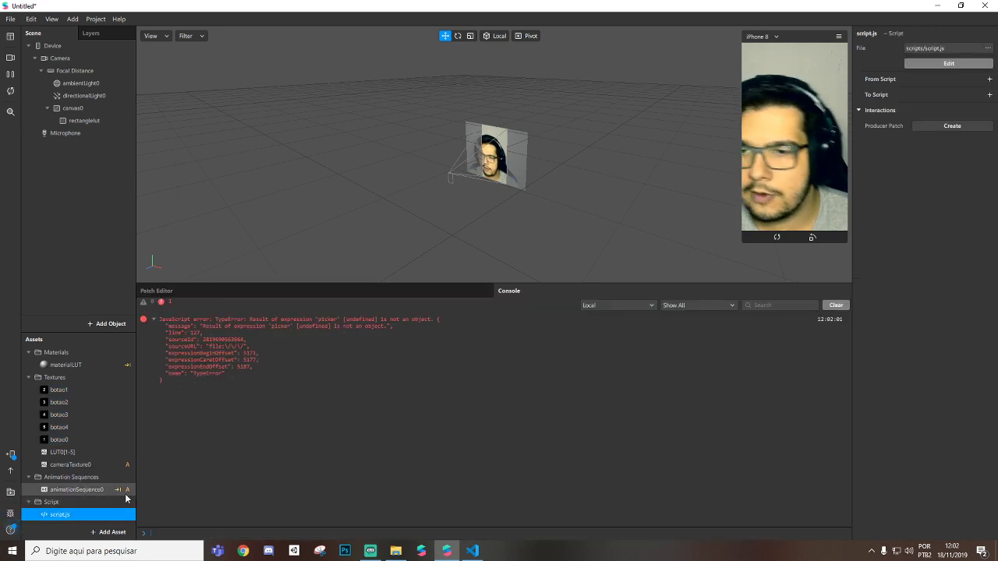
left_click(207, 283)
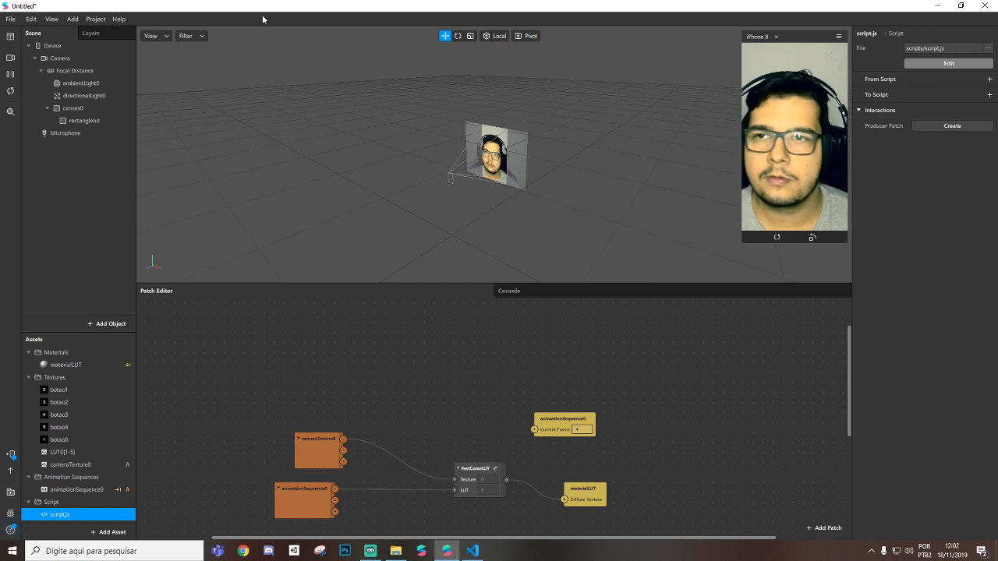
- Enable the Picker option of Native UI Control in the project's capabilities
left_click(95, 19)
left_click(121, 36)
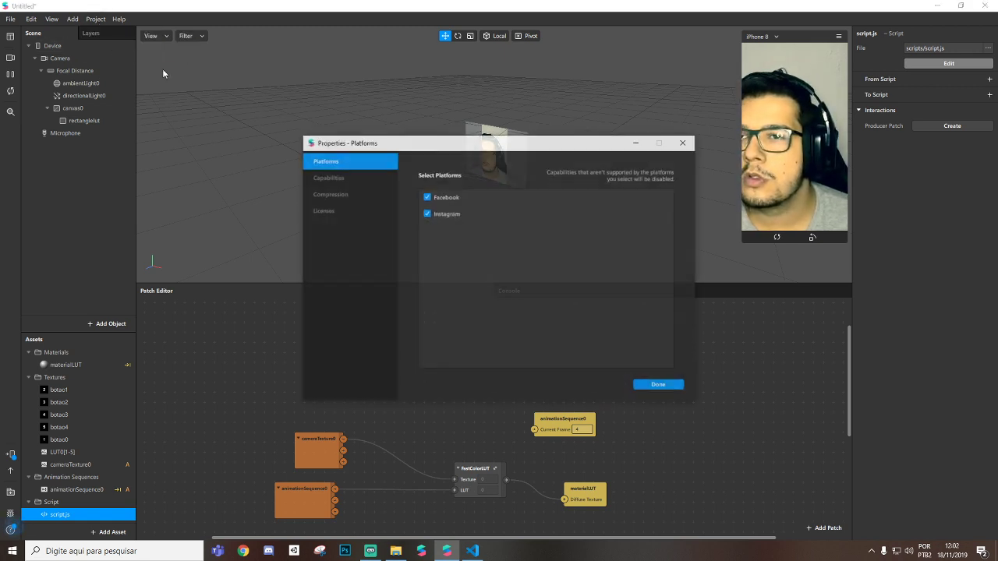
left_click(338, 177)
left_click(426, 211)
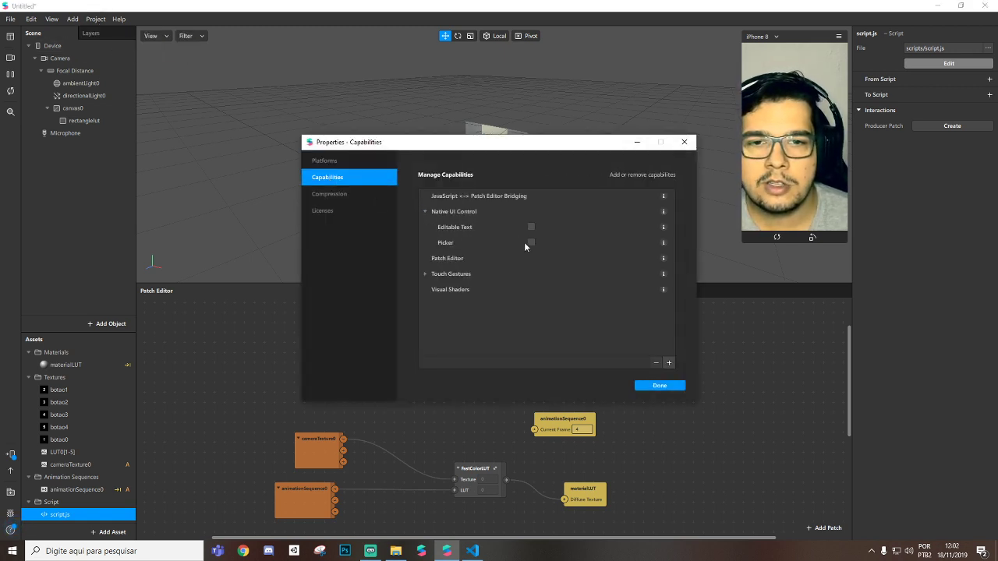
left_click(661, 386)
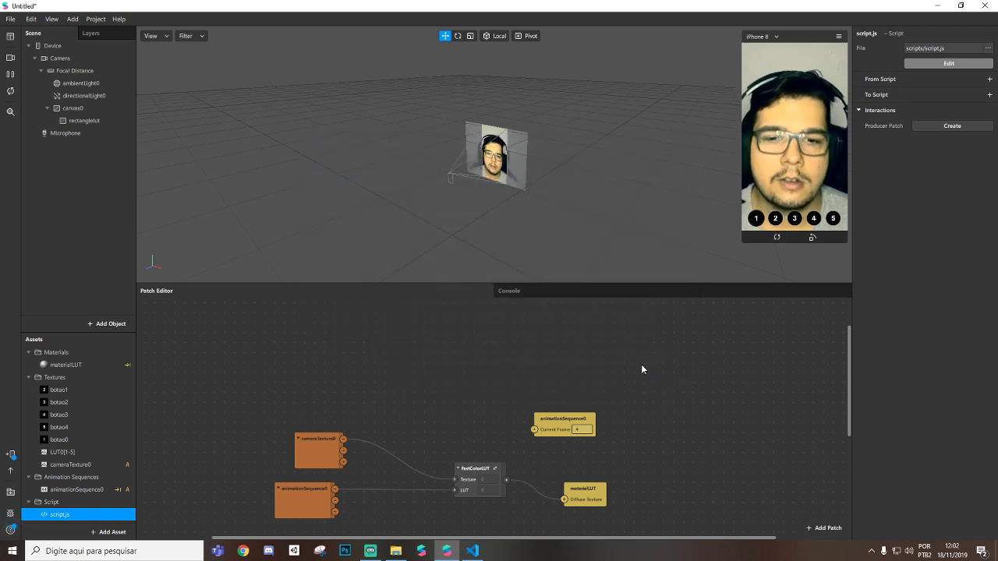
- Open script.js in Visual Studio Code and close the older script.js file
left_click(563, 421)
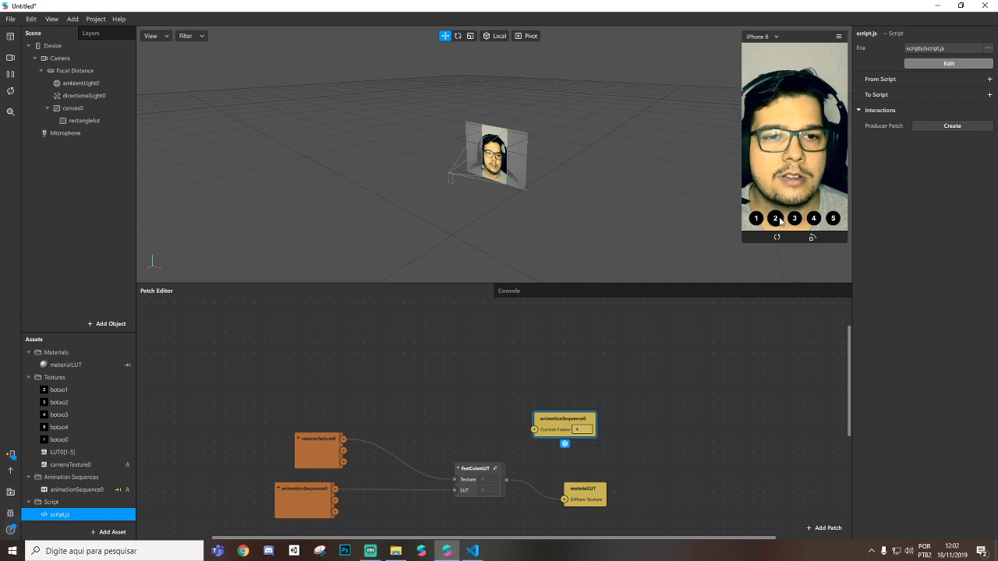
double_click(63, 515)
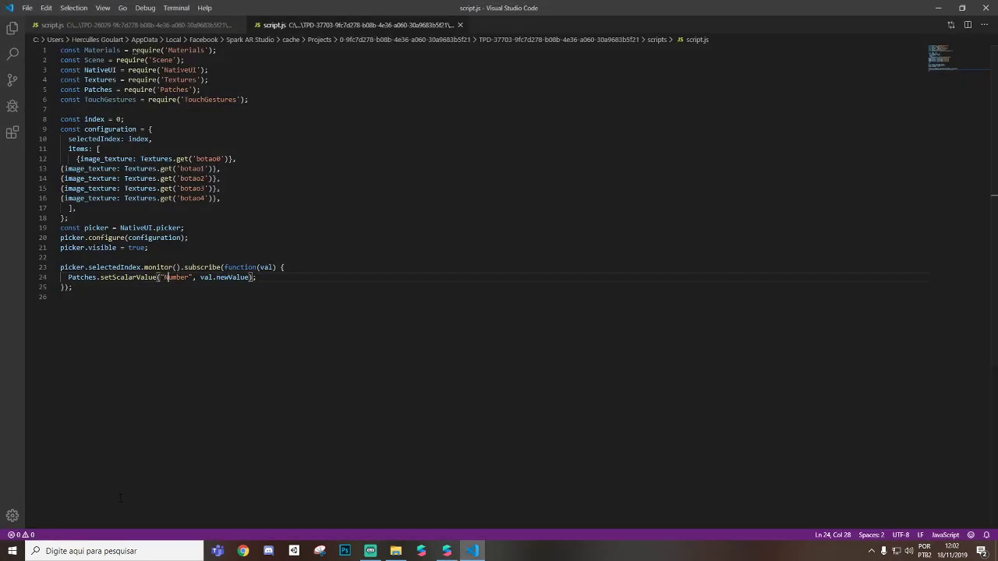
left_click(238, 24)
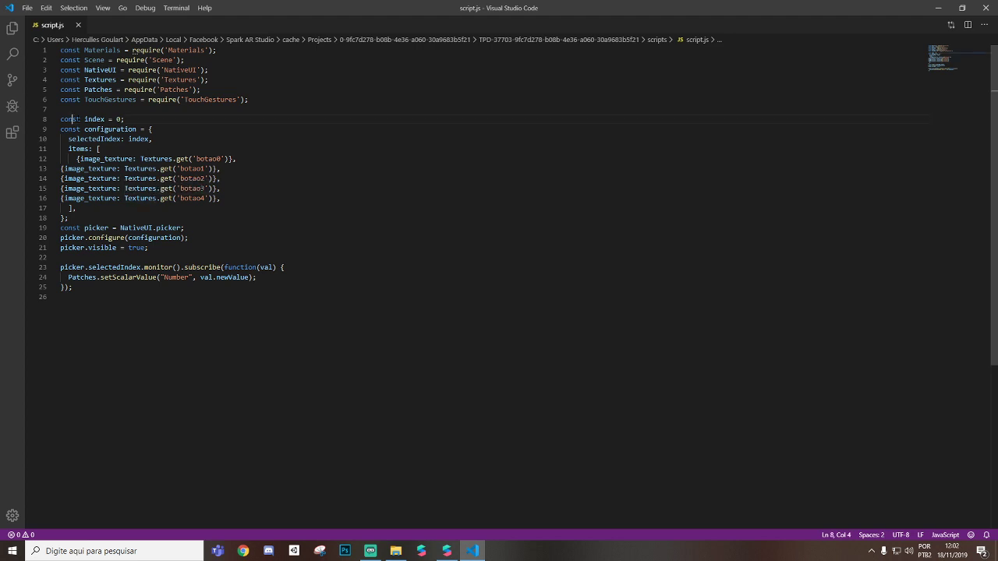
- Review script.js, examining the picker configuration with its botao0 to botao4 textures and the setScalarValue call that sends "Number" to the patches
left_click(100, 129)
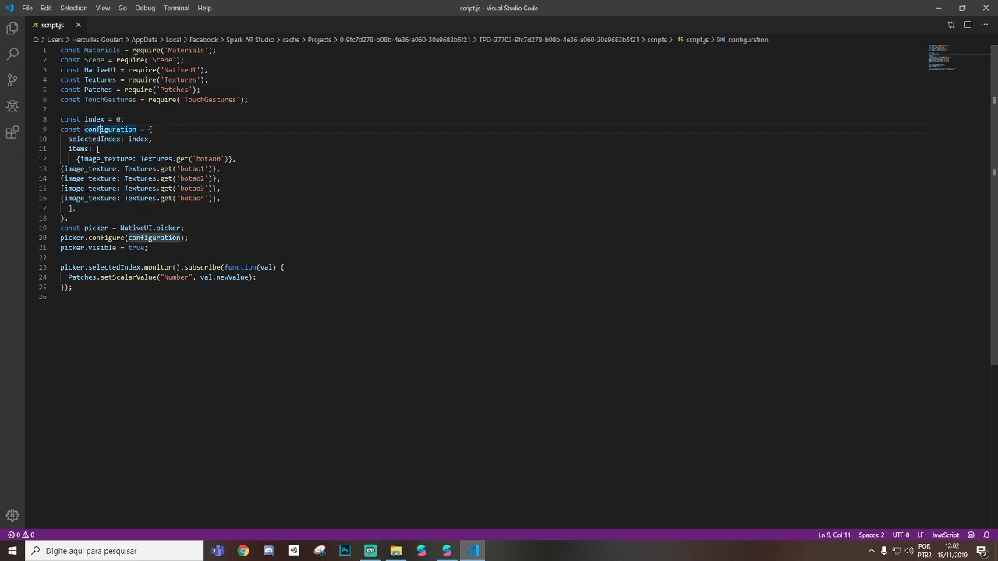
left_click_drag(100, 129, 225, 193)
left_click(124, 188)
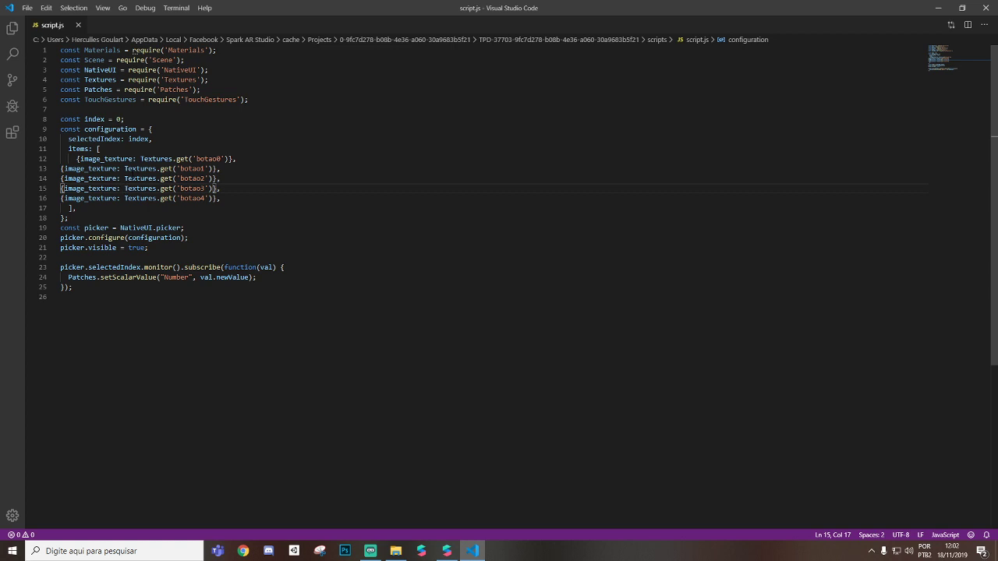
left_click_drag(76, 159, 222, 198)
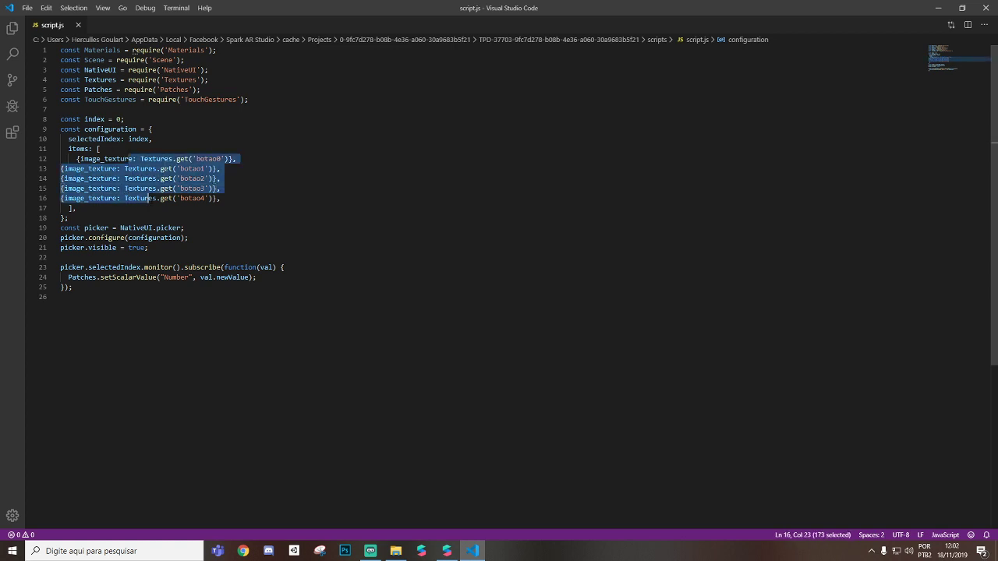
left_click(154, 198)
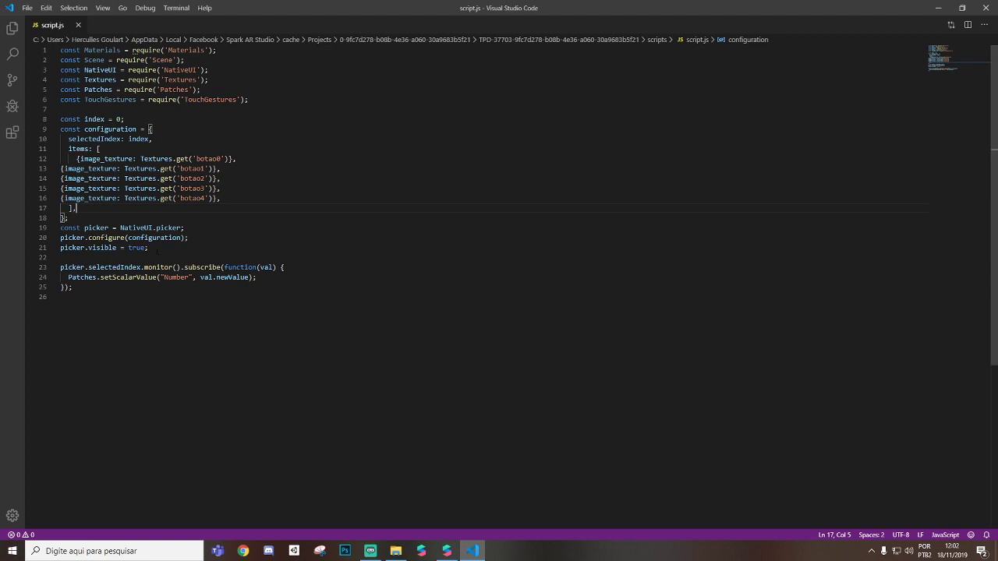
left_click_drag(283, 285, 130, 237)
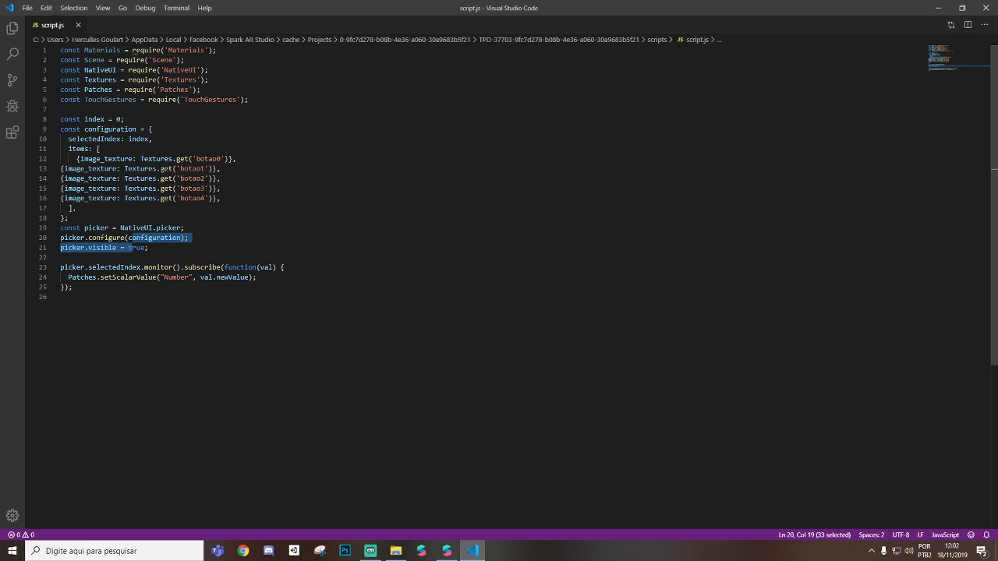
left_click_drag(116, 158, 225, 198)
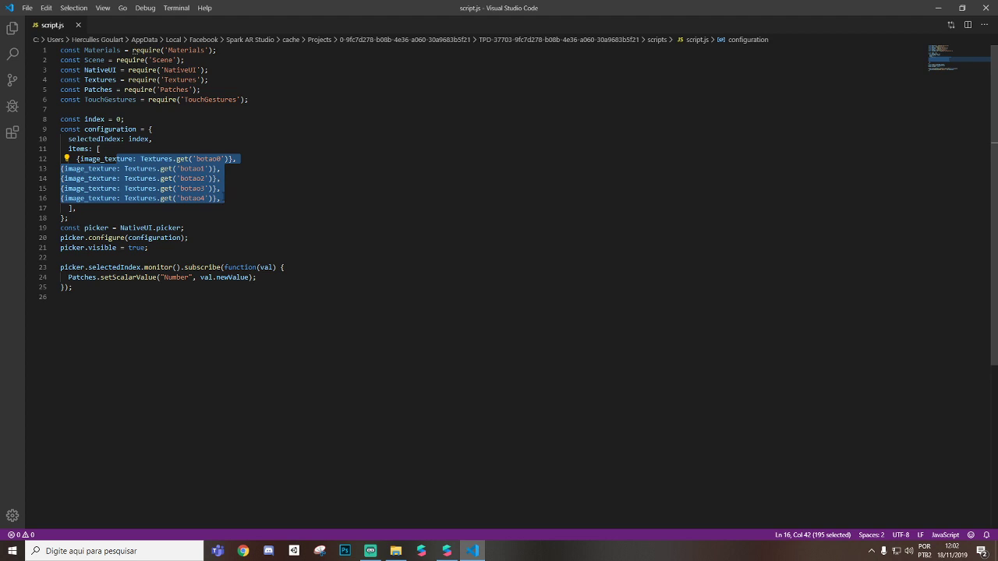
key("Escape")
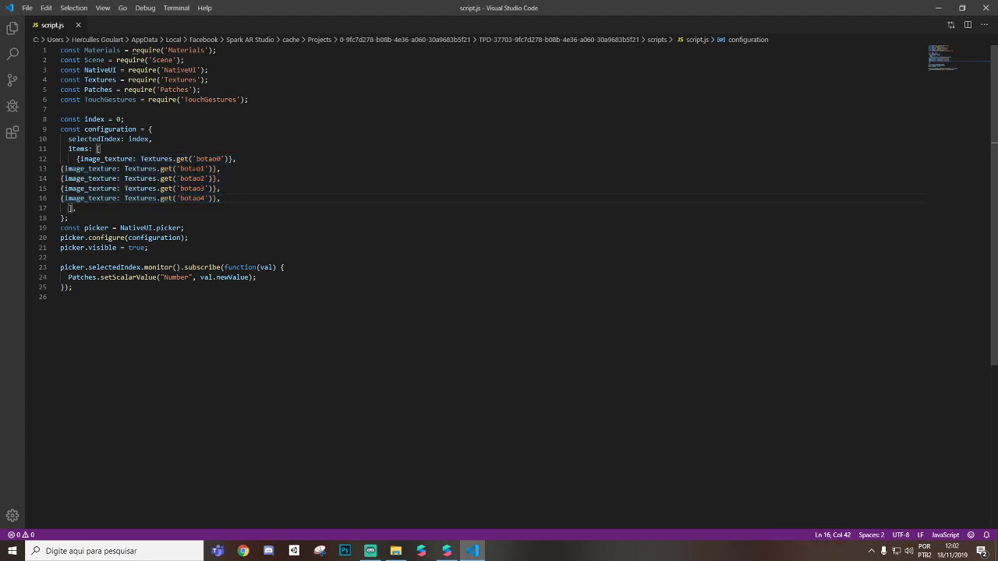
scroll(499, 234, "down", 2)
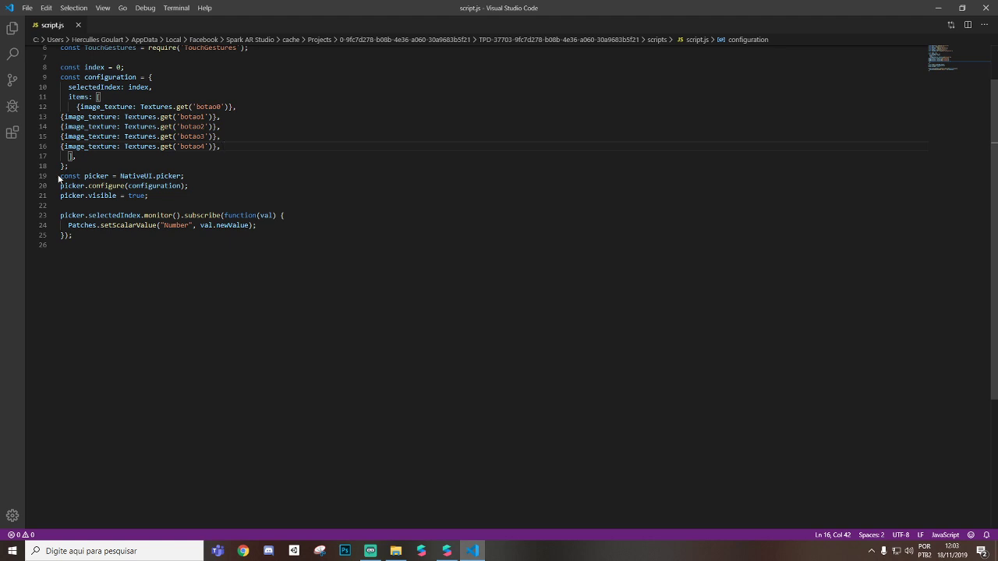
left_click_drag(159, 202, 184, 198)
left_click_drag(100, 225, 149, 225)
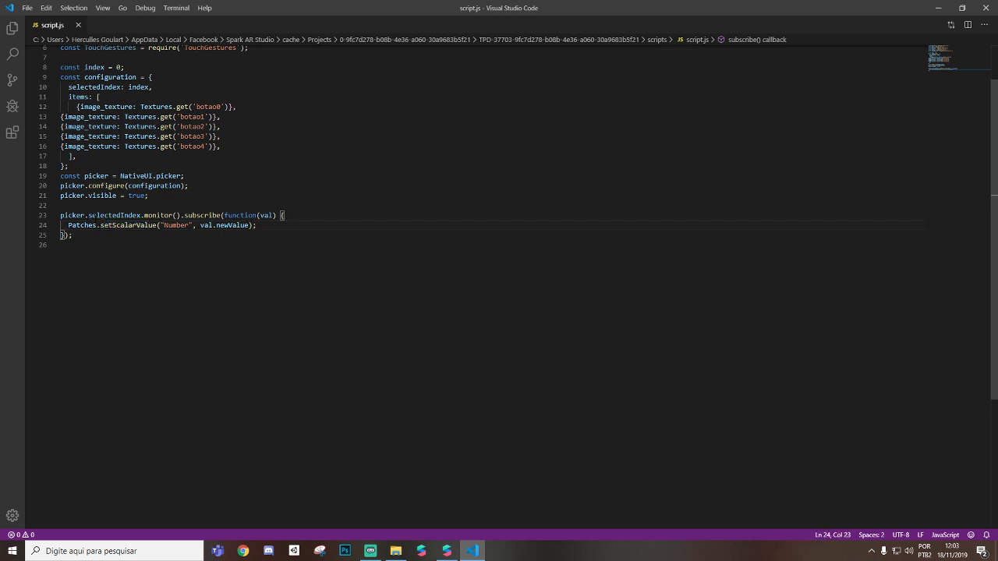
scroll(148, 226, "up", 2)
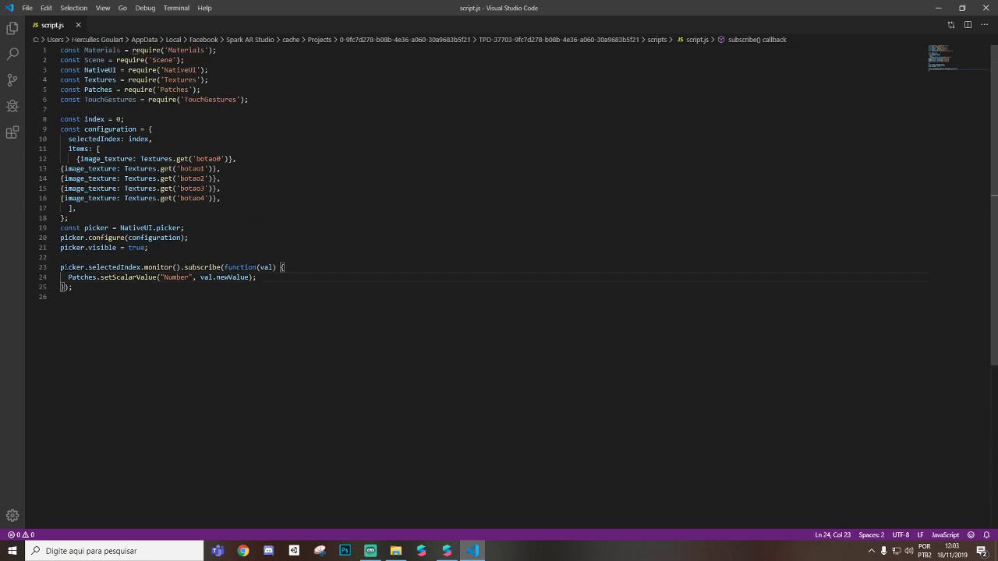
- Check the "Number" name in script.js, switch to Spark AR Studio and add a Number variable coming from the script
left_click(237, 277)
left_click_drag(182, 283, 140, 277)
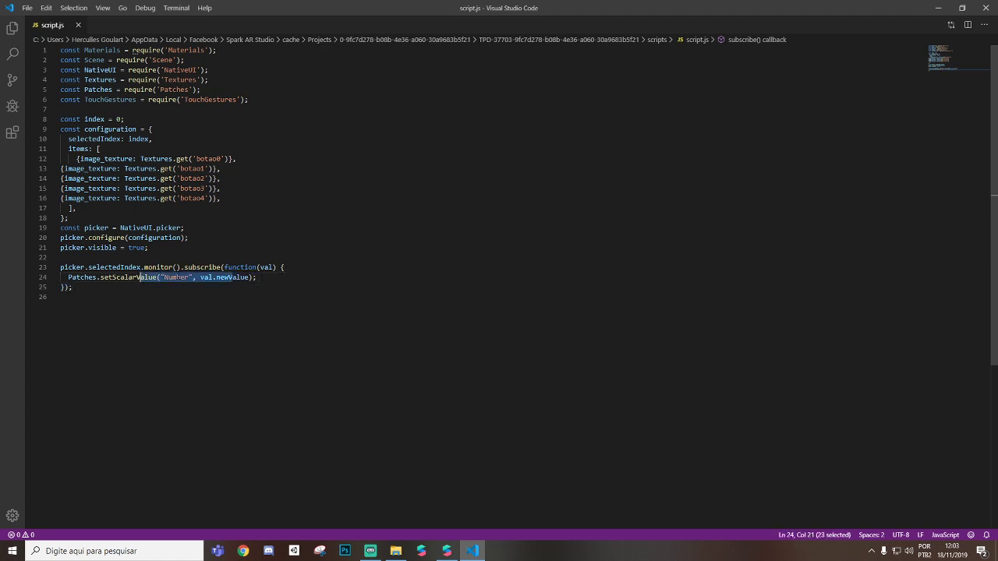
left_click(192, 267)
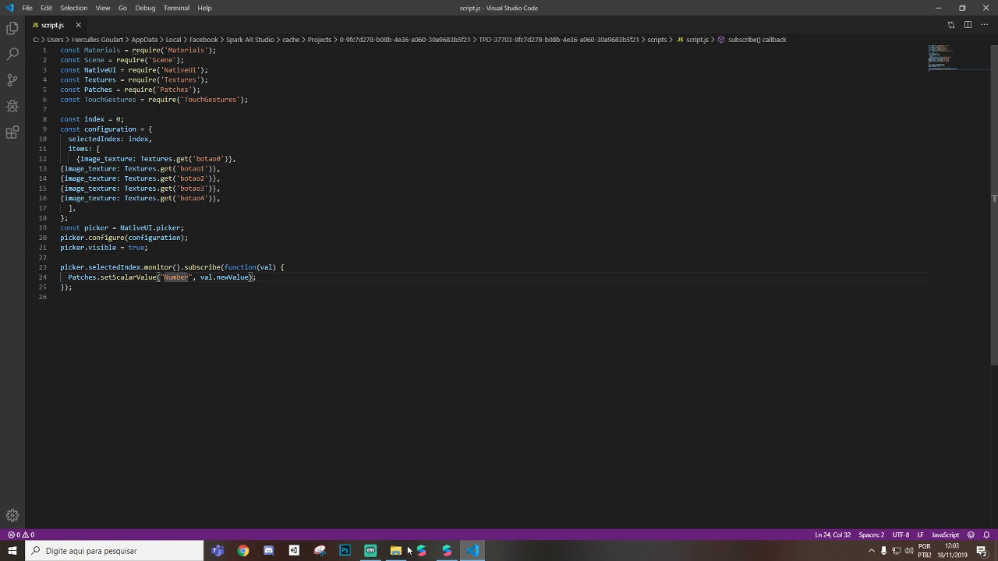
left_click(451, 555)
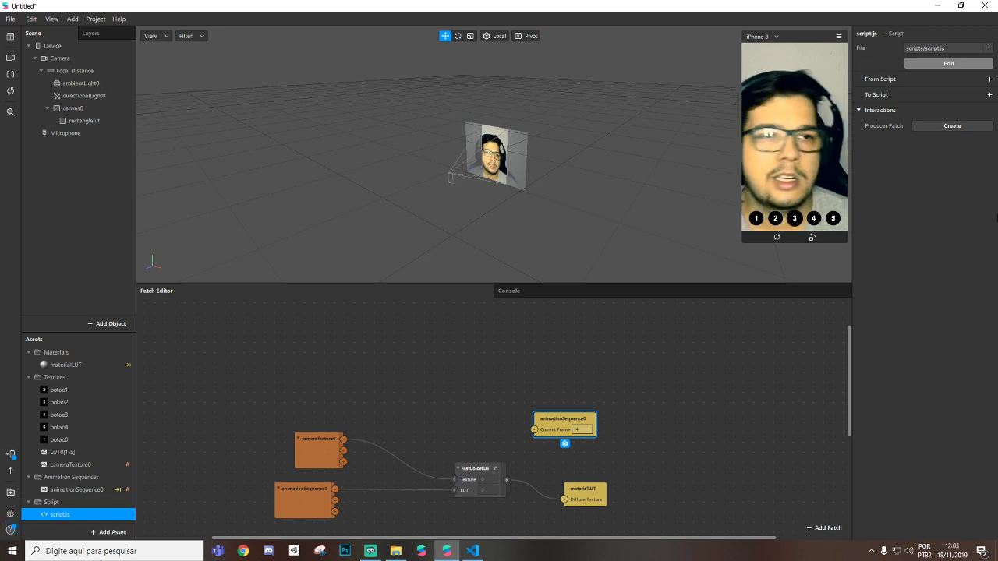
left_click(989, 79)
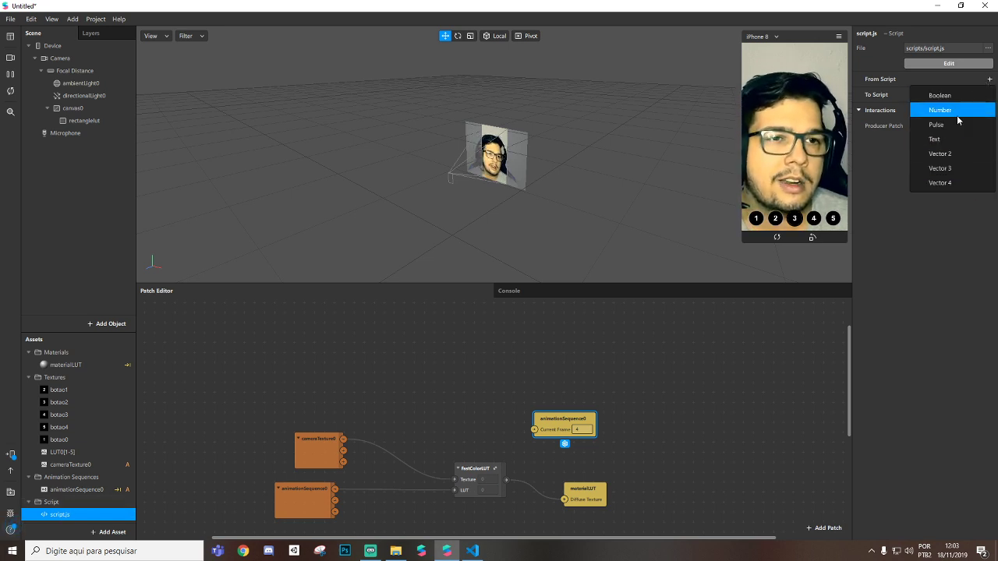
left_click(958, 111)
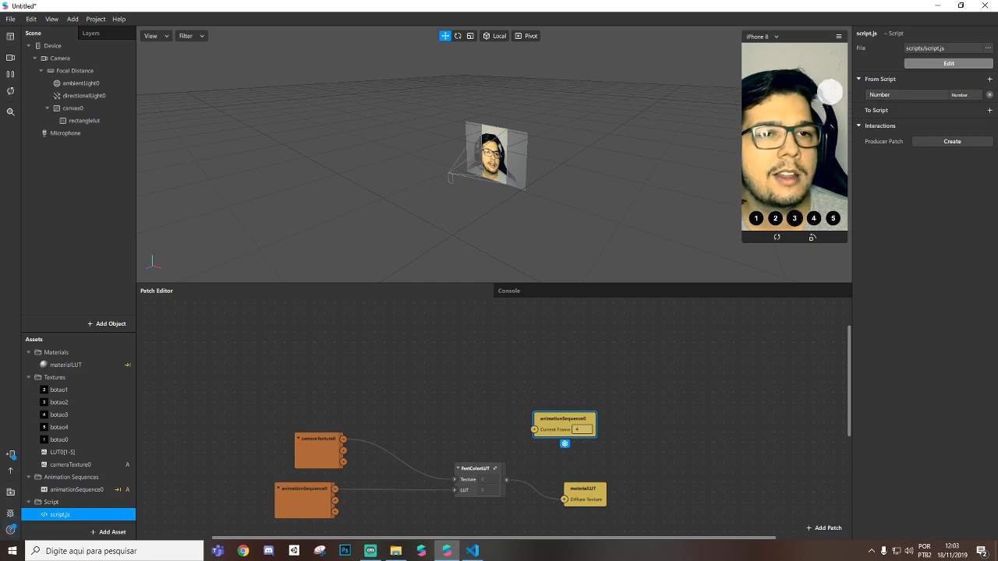
- Create the script's producer patch, connect its Number output to animationSequence0's Current Frame, and place the two patches side by side
left_click(951, 141)
left_click_drag(528, 509, 416, 399)
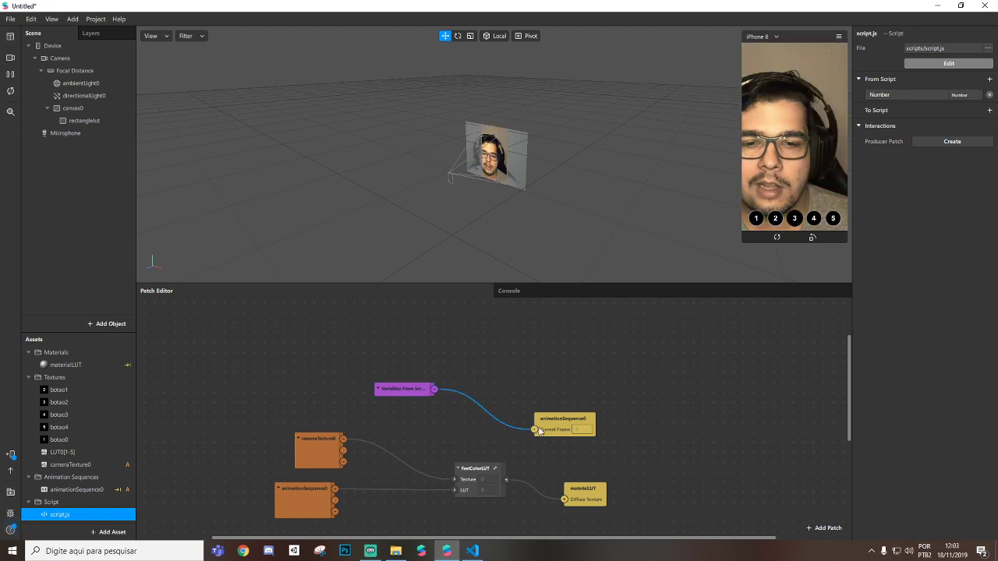
left_click_drag(563, 420, 563, 340)
left_click_drag(399, 388, 389, 368)
scroll(474, 377, "up", 3)
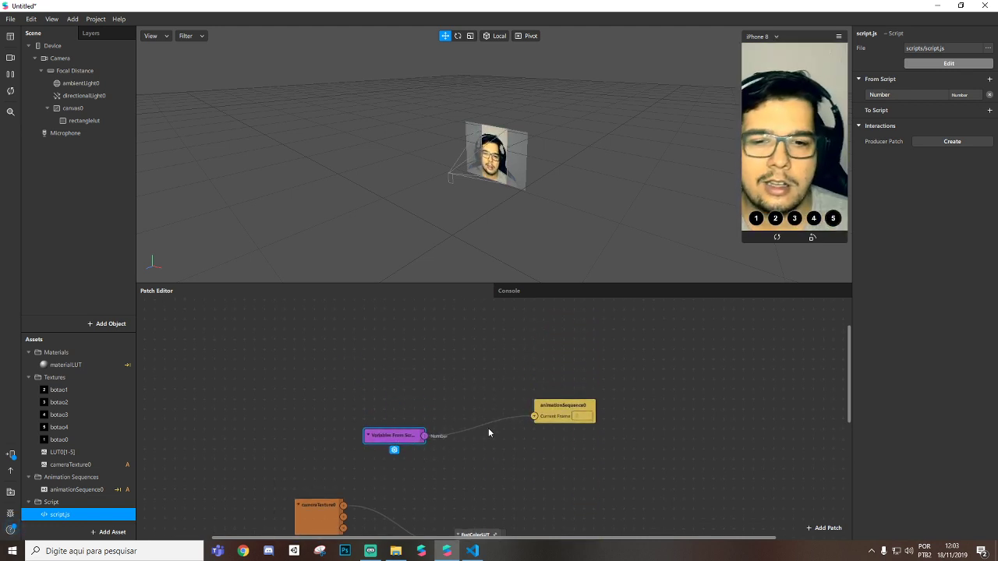
left_click_drag(563, 405, 535, 435)
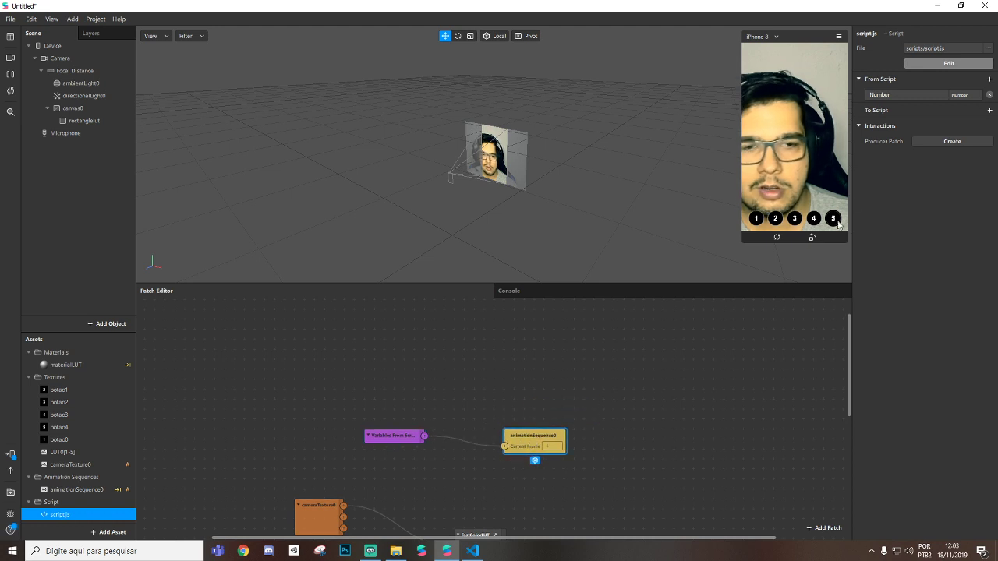
- Test several numbered picker options in the device preview to check that the color filter switches
left_click(794, 219)
left_click(776, 219)
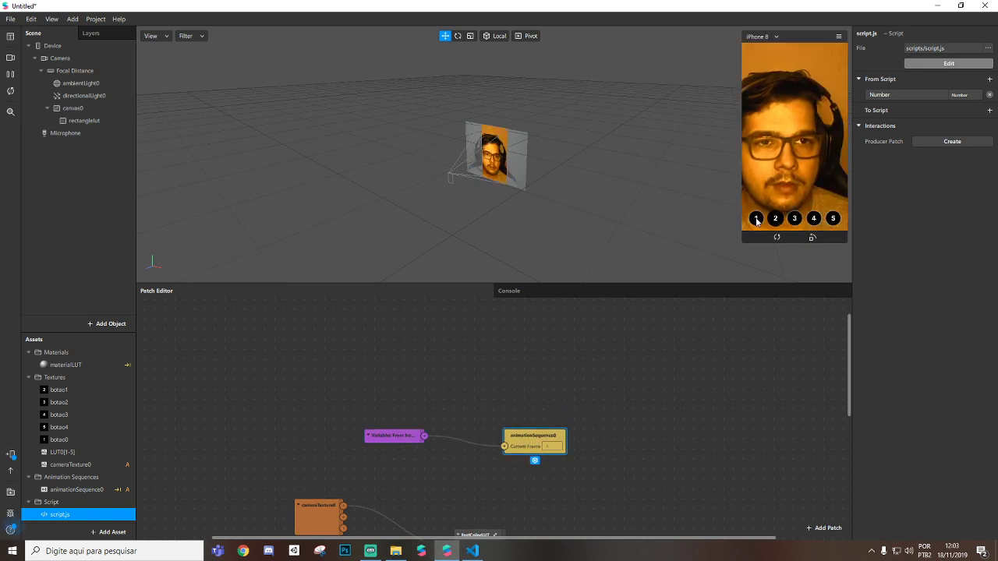
left_click(794, 219)
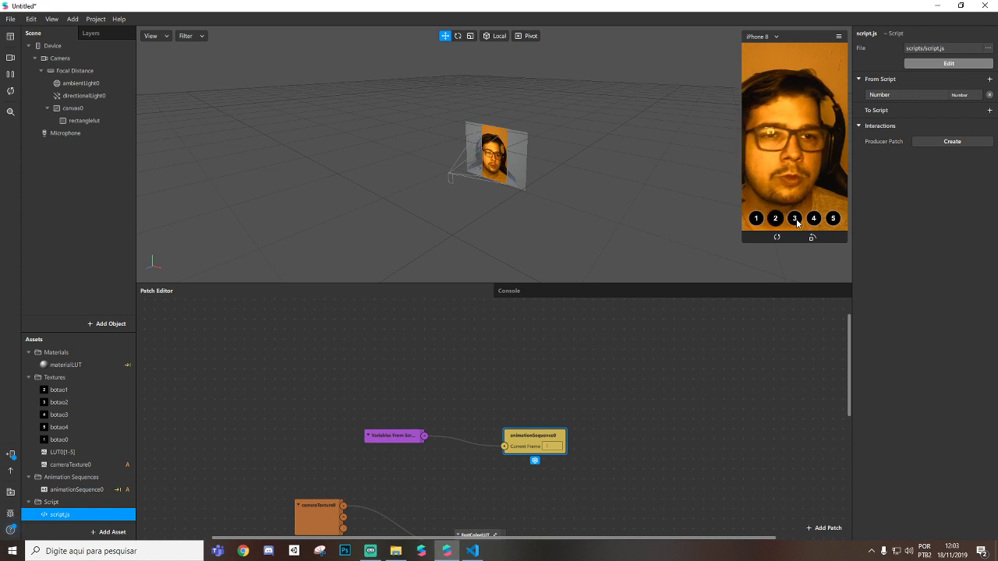
left_click(835, 219)
- Group the cameraTexture0, animationSequence0 texture, fastColorLUT and materialLUT patches under the name Lut
scroll(490, 395, "down", 2)
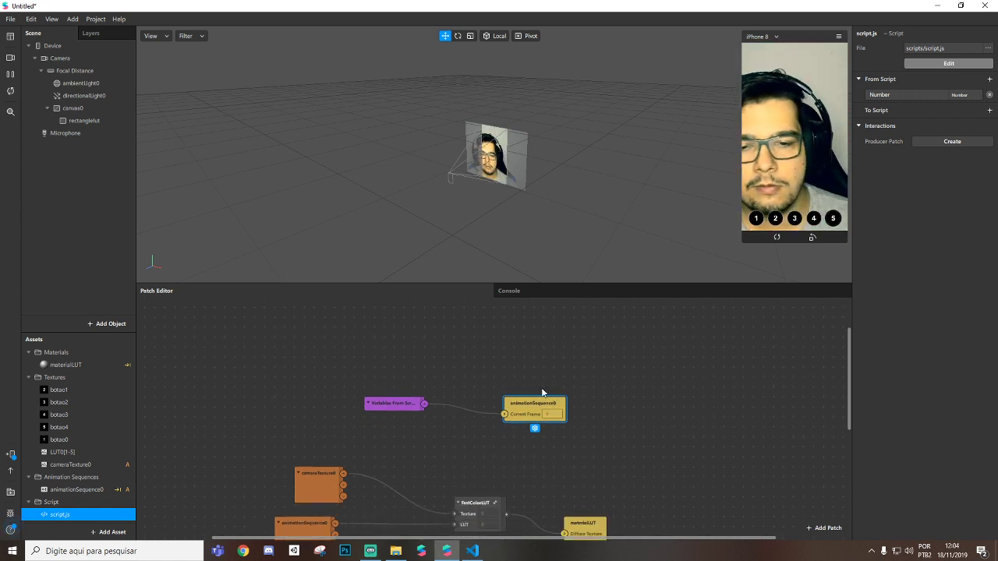
left_click_drag(543, 393, 532, 354)
scroll(267, 436, "down", 2)
left_click_drag(267, 437, 587, 546)
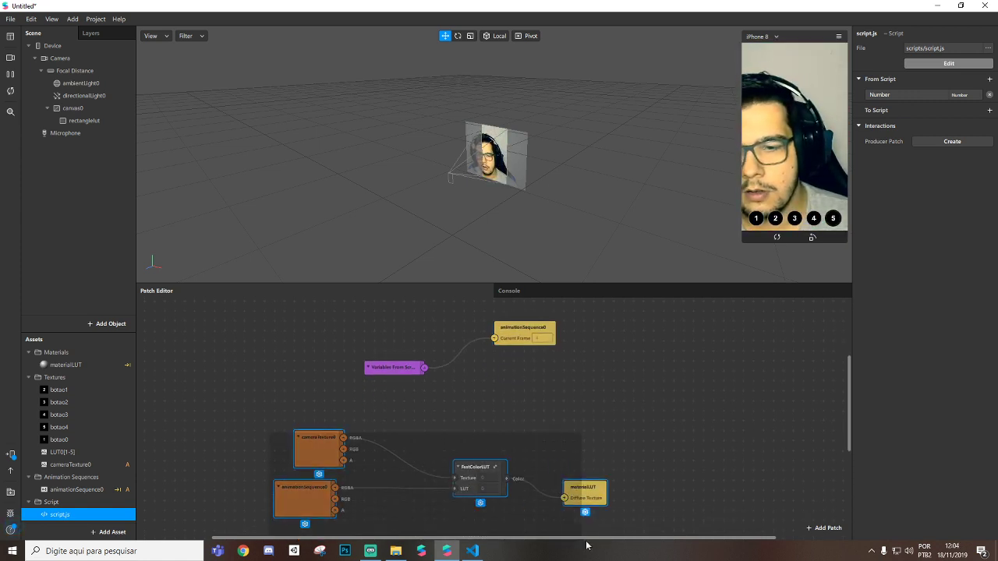
right_click(477, 474)
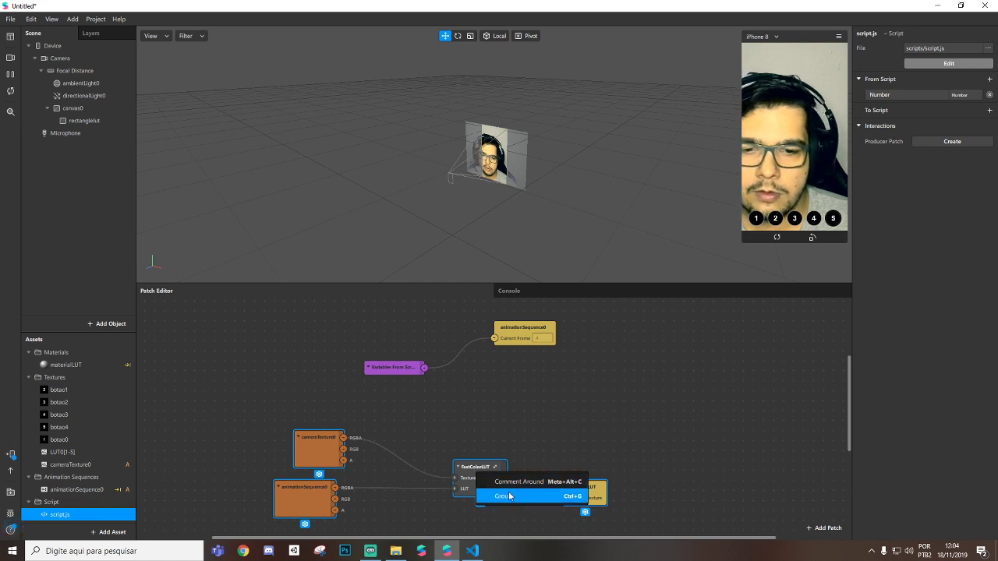
left_click(510, 496)
type("Lut")
key("Return")
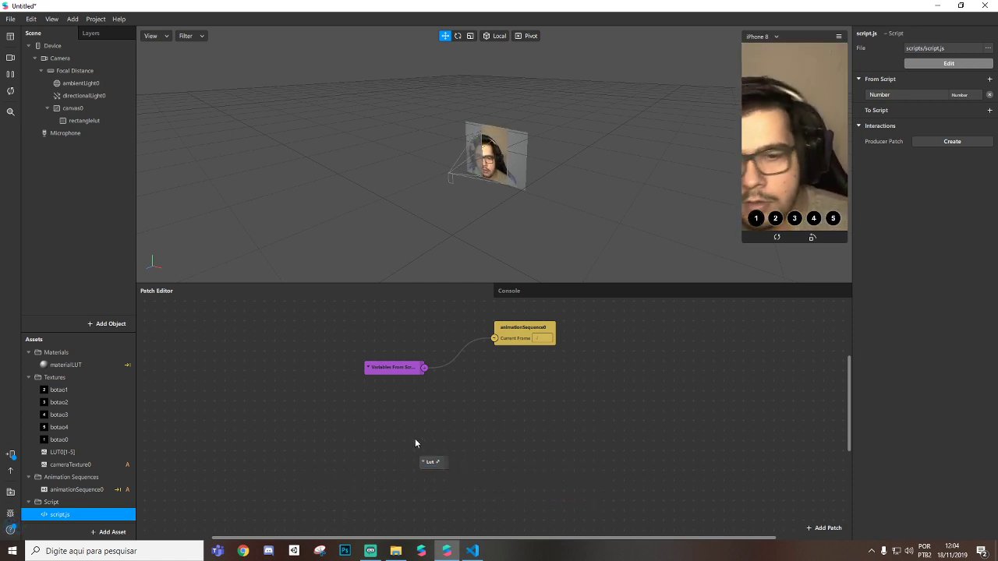
- Move the Lut group away from the other patches and tidy the script variables and animationSequence0 Current Frame patches
left_click_drag(431, 462, 369, 356)
left_click(384, 416)
left_click_drag(524, 411, 515, 351)
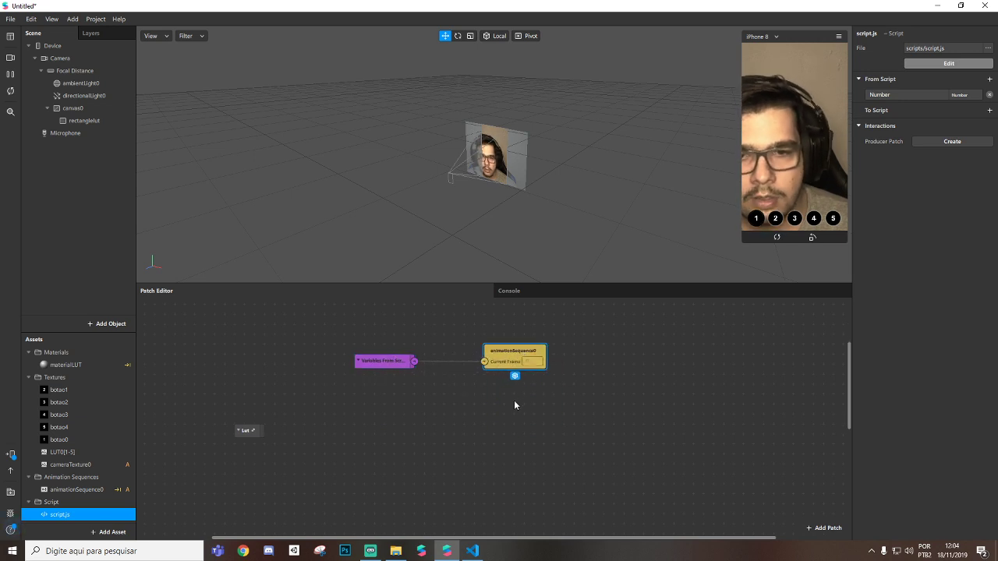
scroll(746, 301, "up", 3)
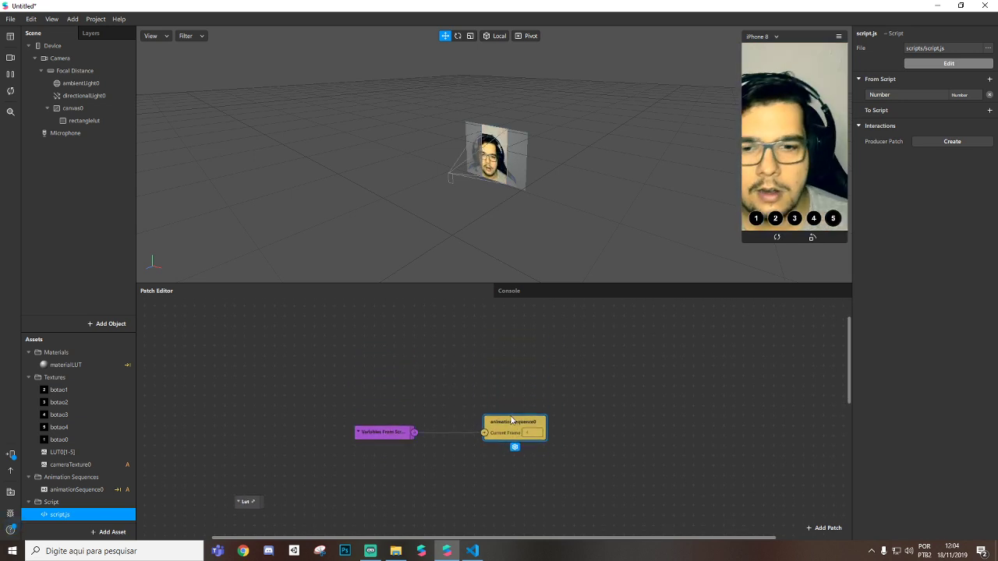
left_click_drag(512, 421, 491, 421)
scroll(583, 442, "down", 1)
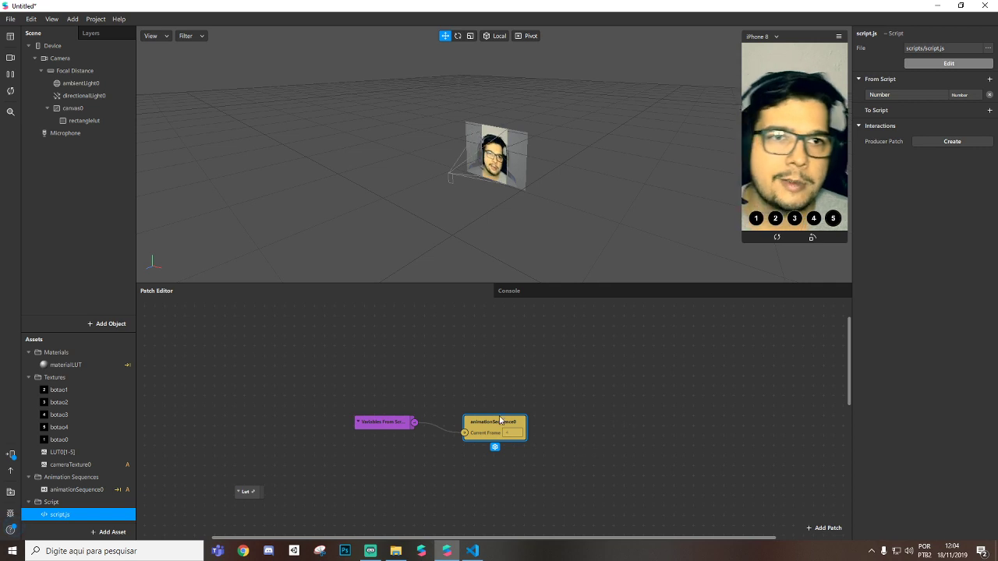
- Add an Equals Exactly patch fed by the script's Number output and position it below the animationSequence0 patch
left_click_drag(413, 424, 483, 488)
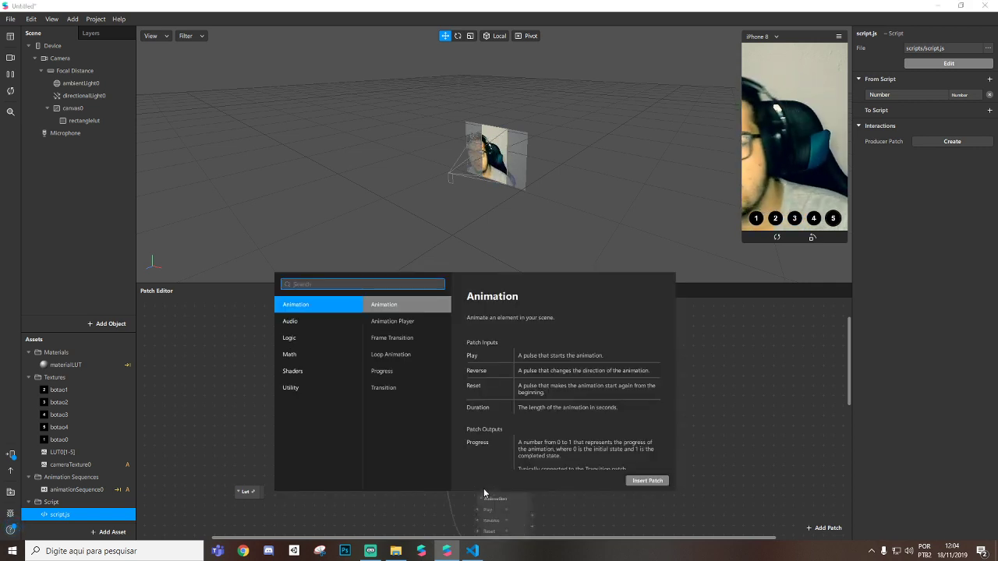
type("equals")
key("Down")
key("Return")
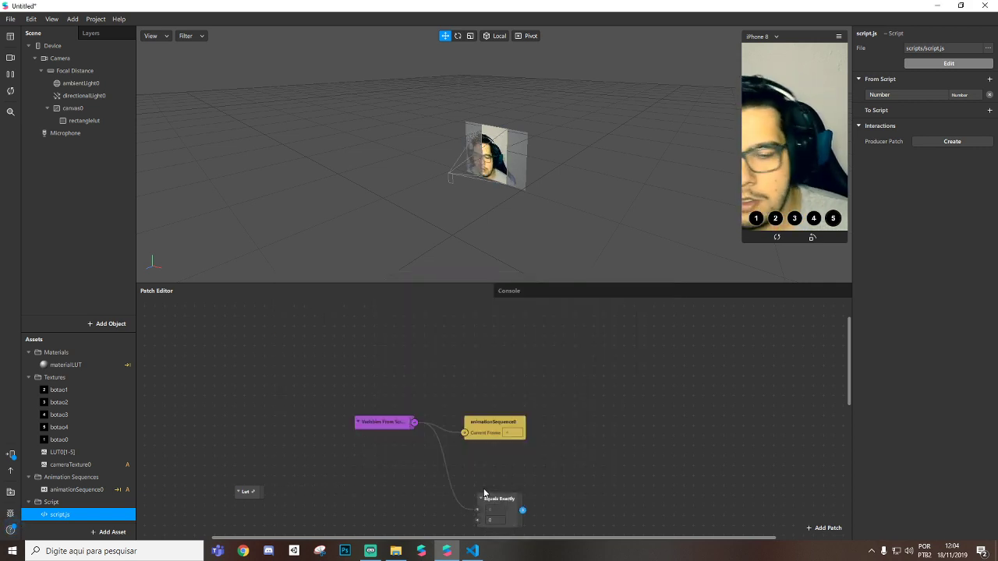
left_click_drag(485, 497, 471, 469)
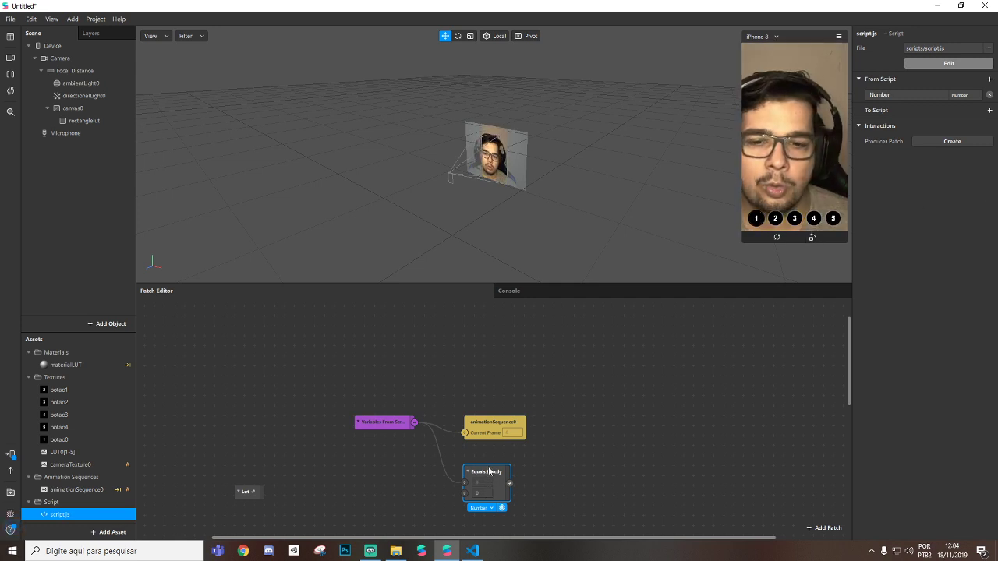
left_click_drag(488, 471, 469, 460)
left_click_drag(487, 426, 498, 386)
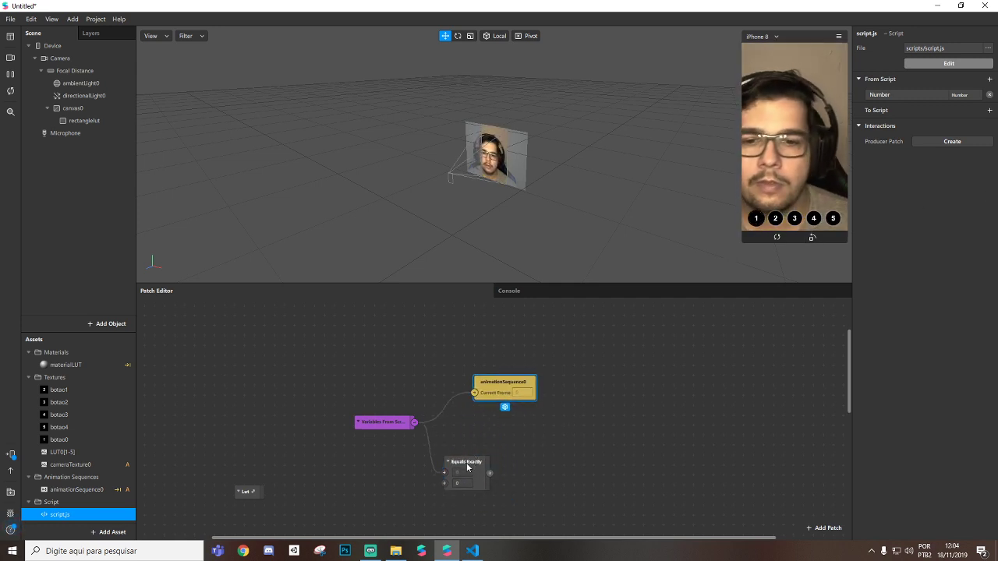
left_click_drag(468, 468, 477, 468)
- Add a plane to the scene and drive its Visible property from the Equals Exactly patch output
right_click(63, 166)
mouse_move(98, 172)
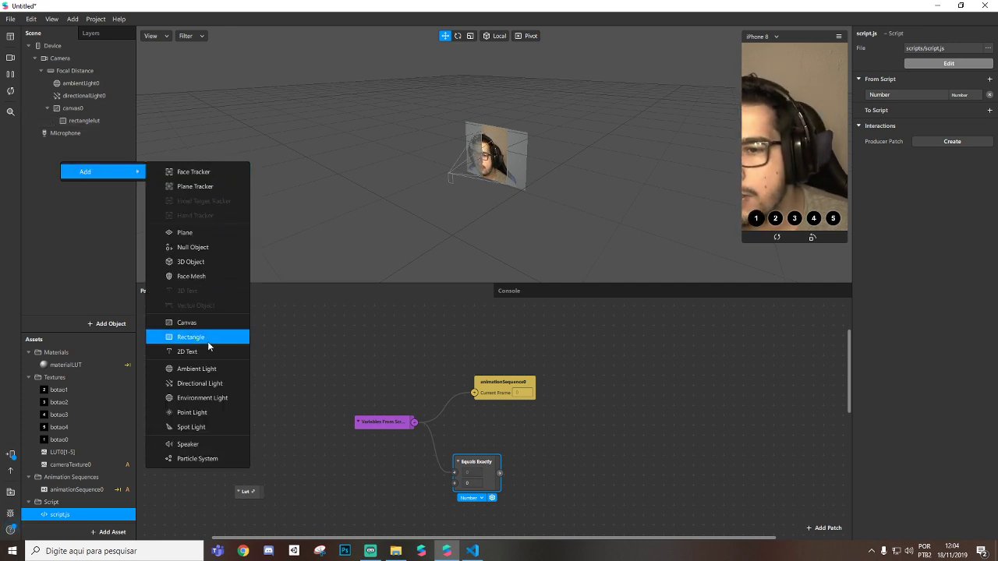
left_click(210, 232)
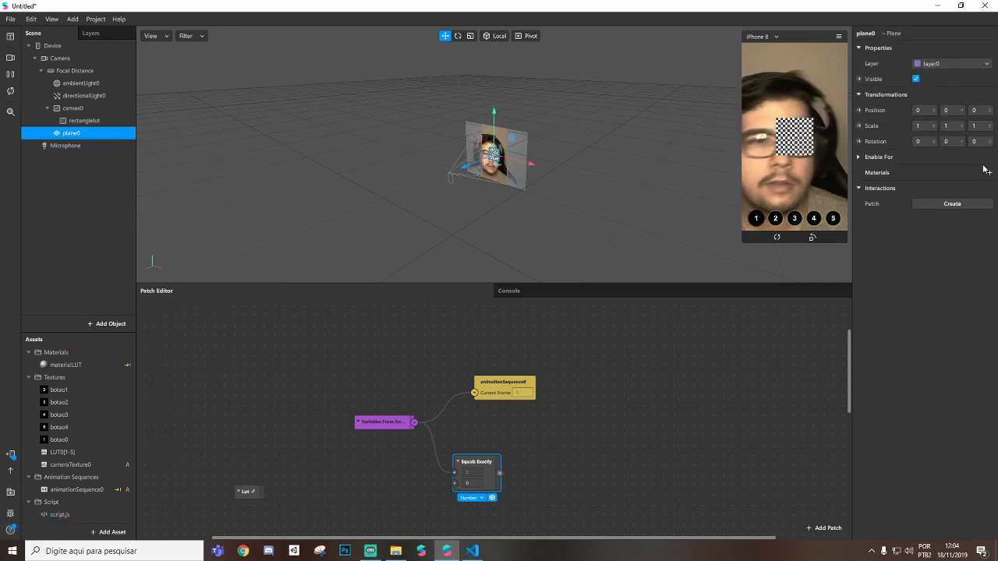
left_click(859, 78)
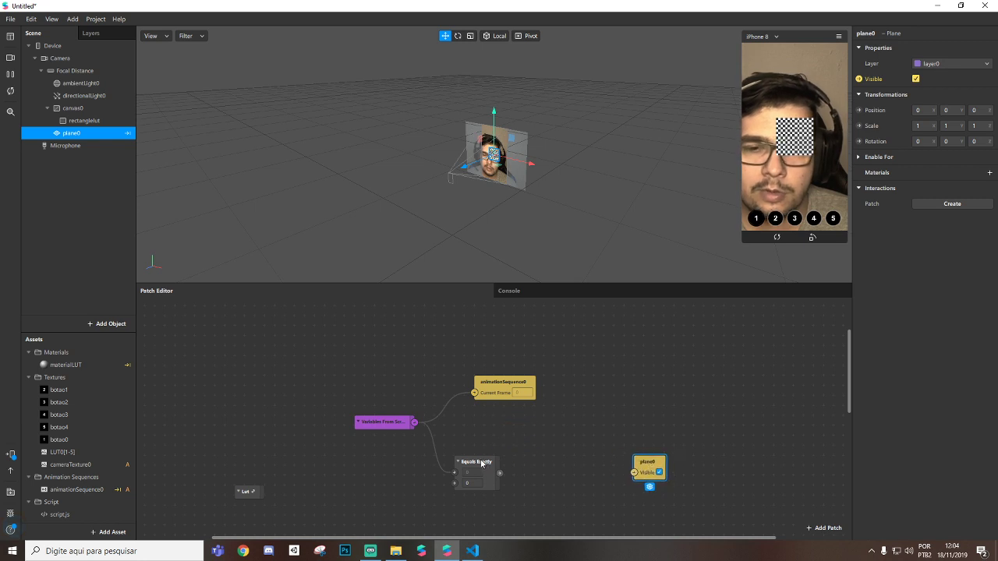
left_click_drag(482, 463, 500, 419)
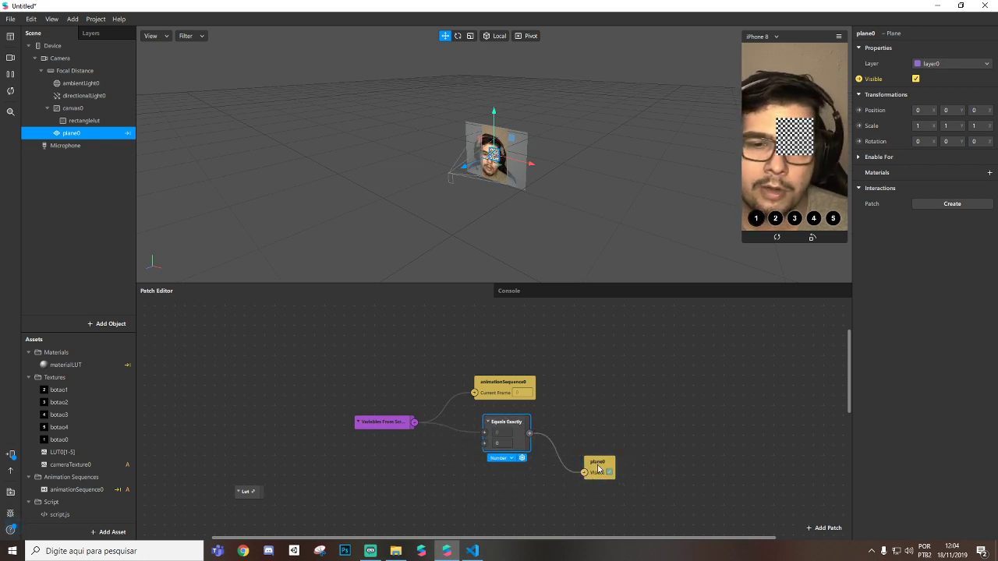
left_click_drag(598, 469, 608, 408)
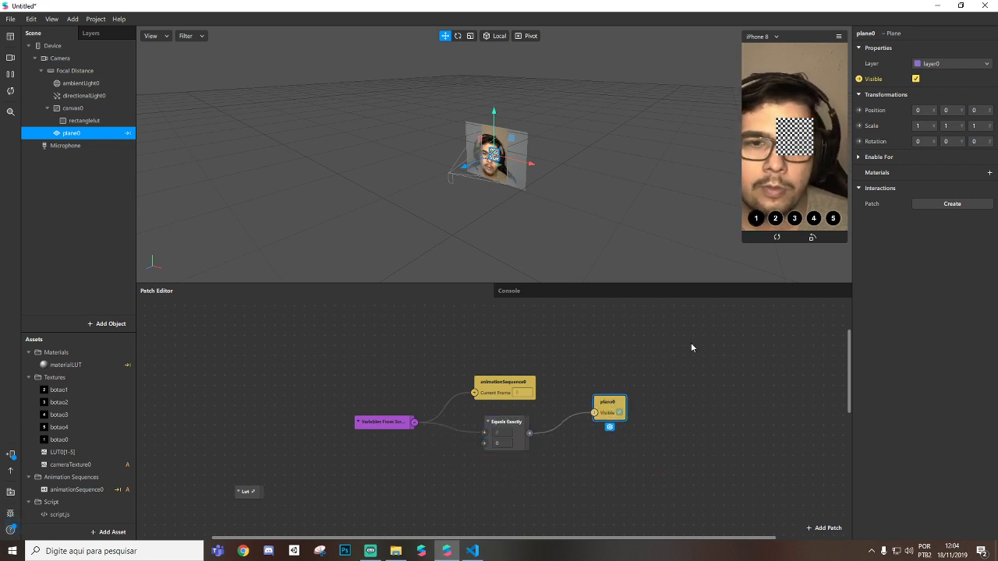
- Test picker options 2, 4, 5, 3 and 1 in the preview to check when the plane appears
left_click(776, 218)
left_click(813, 219)
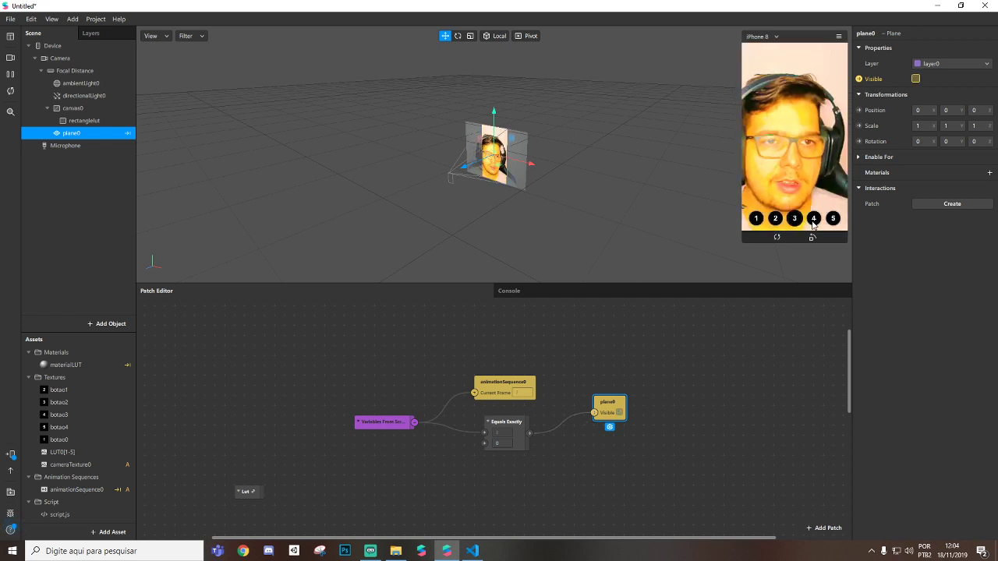
left_click(832, 219)
left_click(795, 219)
left_click(775, 219)
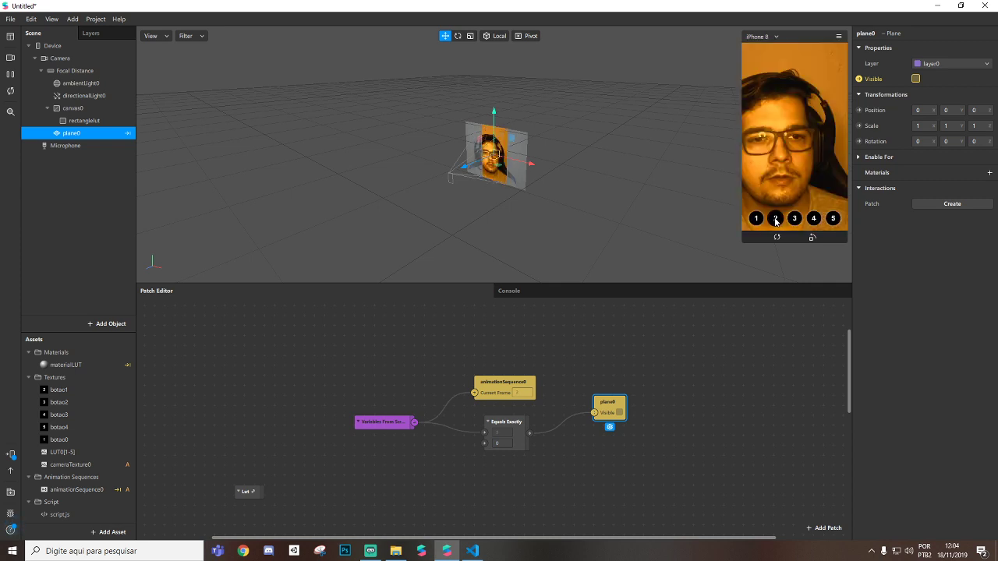
left_click(756, 218)
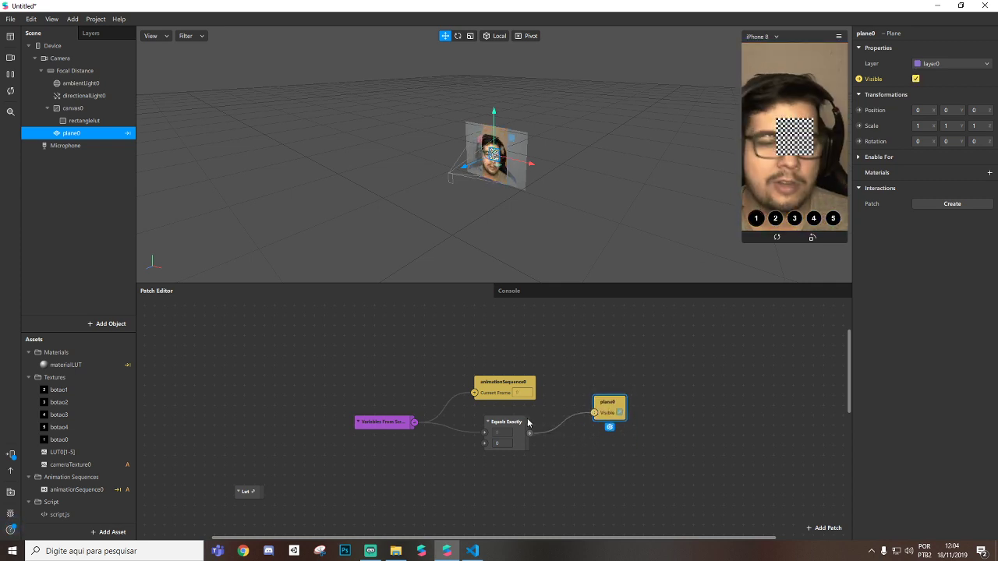
- Line up the Equals Exactly and plane0 patches and recheck the plane's visibility with picker options 2 and 1
left_click_drag(528, 422, 528, 412)
left_click_drag(623, 407, 613, 427)
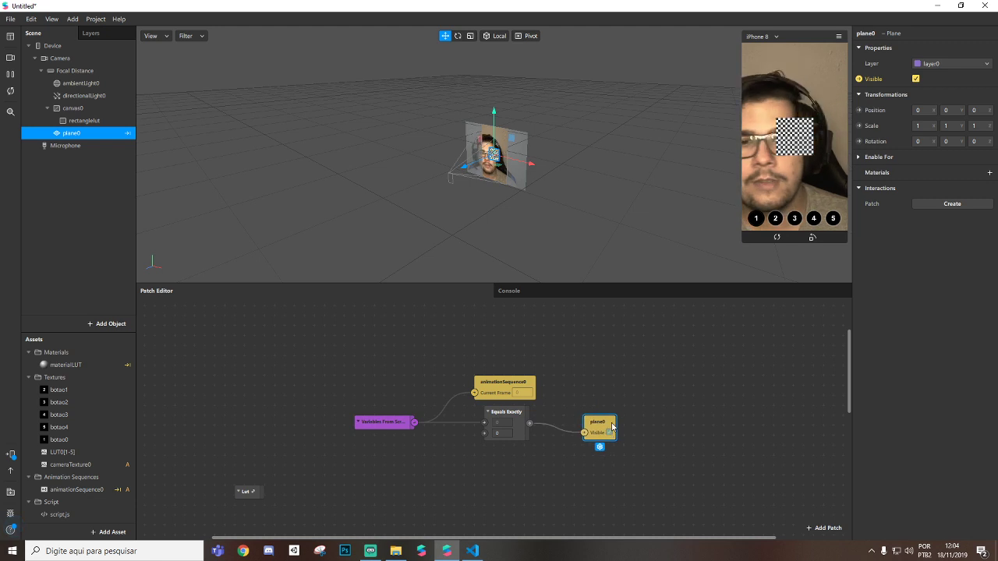
left_click(772, 220)
left_click(756, 218)
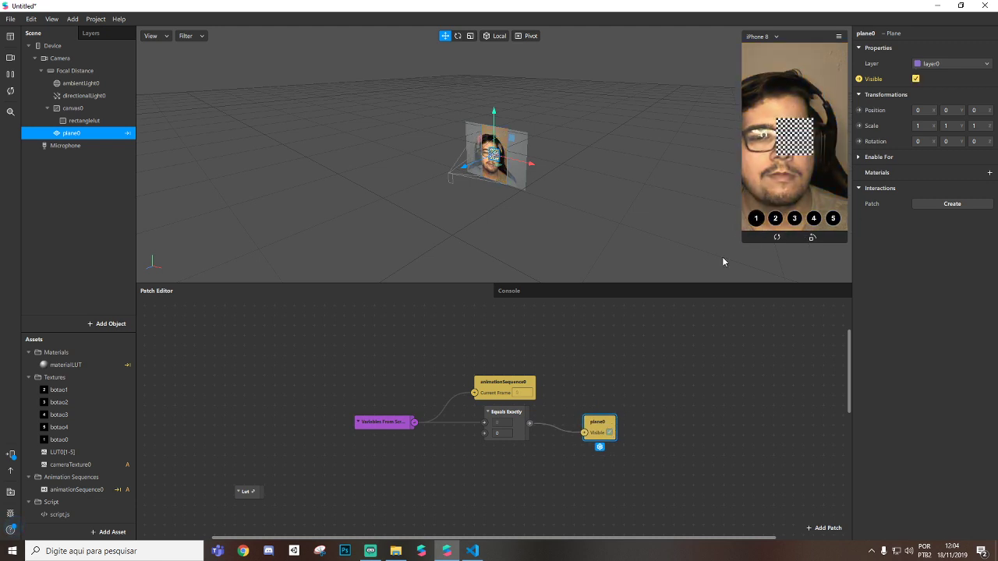
- Duplicate the Equals Exactly patch, place the copy below the original and set its comparison value to 4
left_click(511, 423)
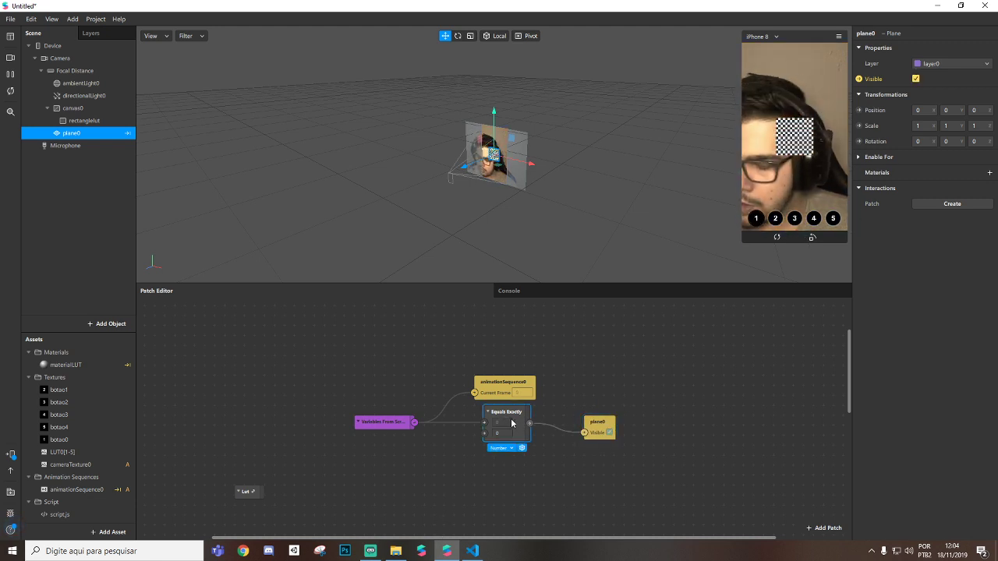
key("ctrl+d")
left_click_drag(511, 427, 502, 473)
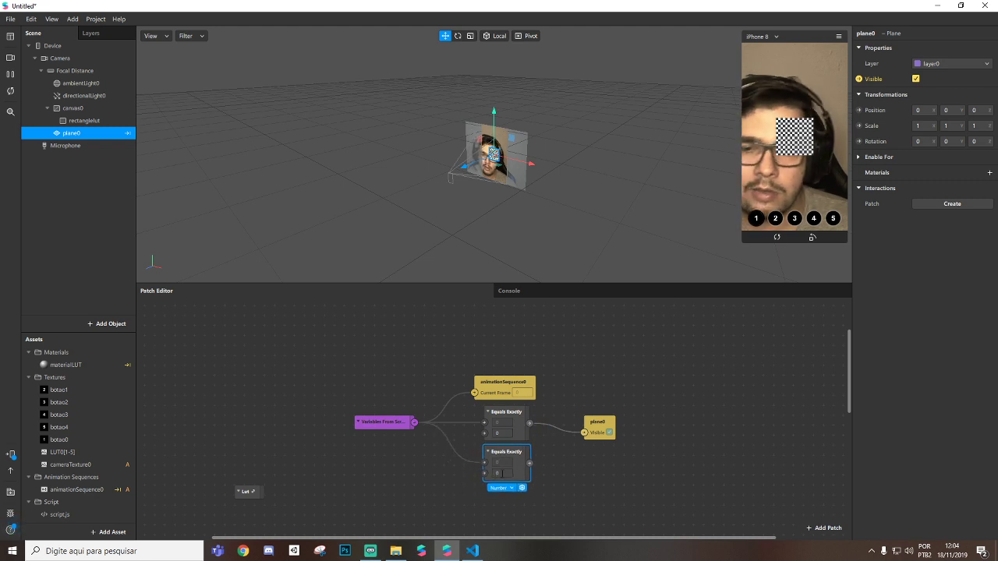
type("4")
key("Return")
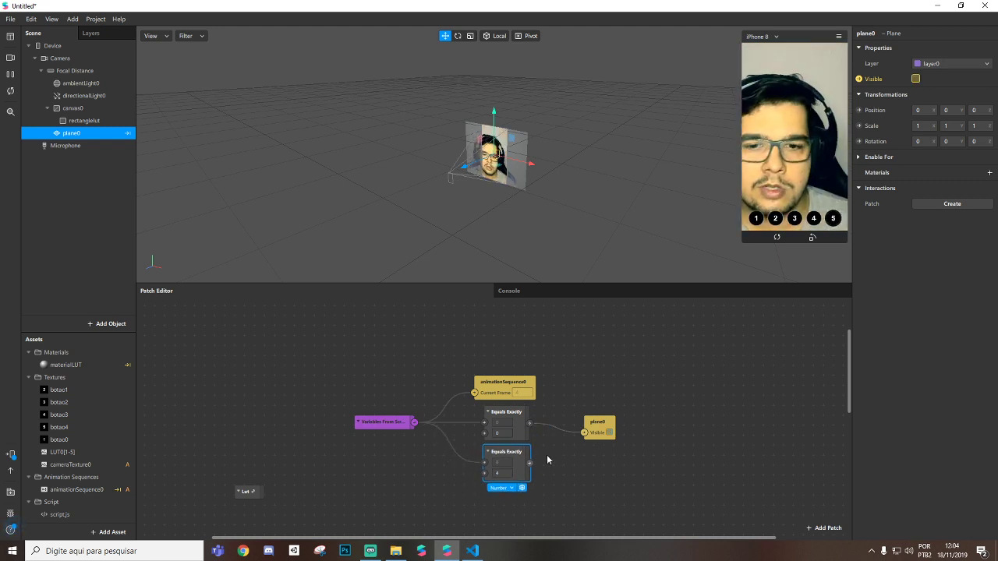
- Add a particle system to the scene and assign a new material to it
right_click(72, 194)
mouse_move(144, 204)
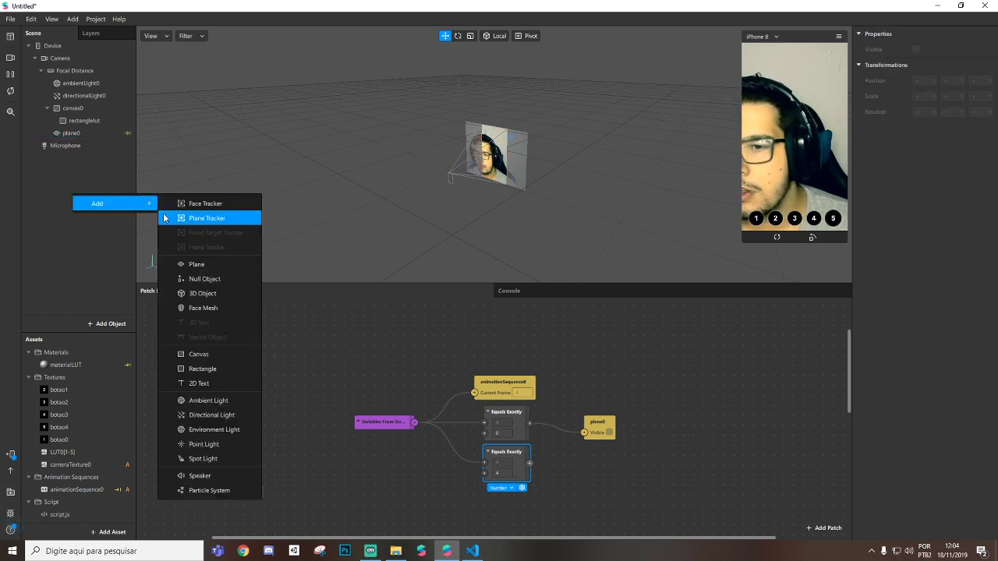
left_click(220, 490)
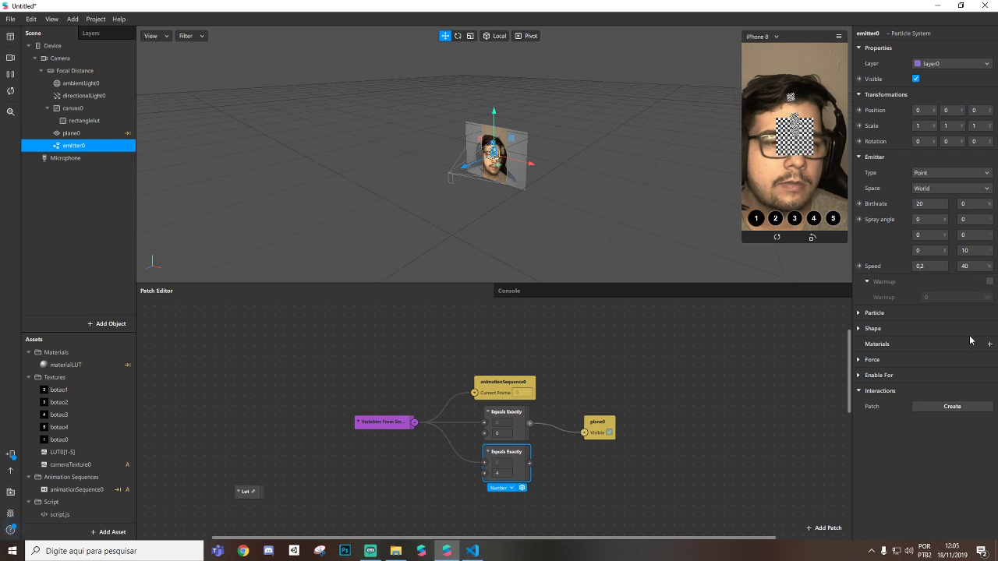
left_click(989, 344)
left_click(948, 379)
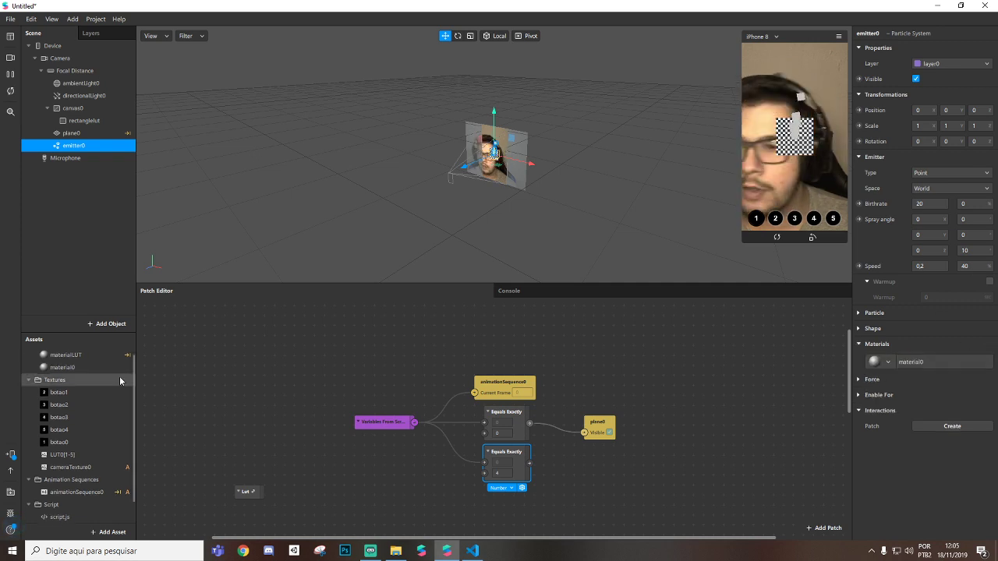
- Rename the particle system's new material to materialparticulas
left_click(93, 367)
left_click(92, 367)
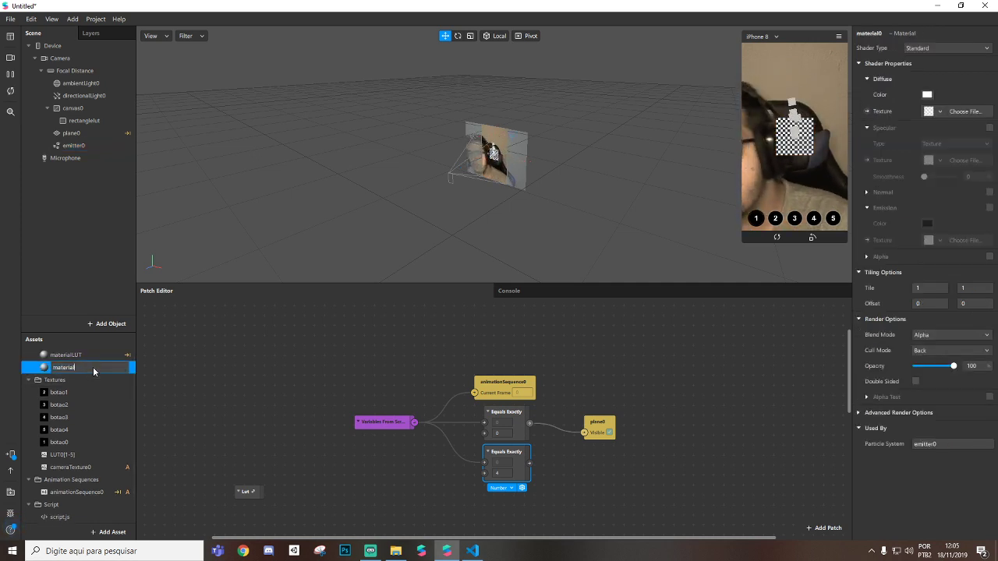
type("particulas")
key("Return")
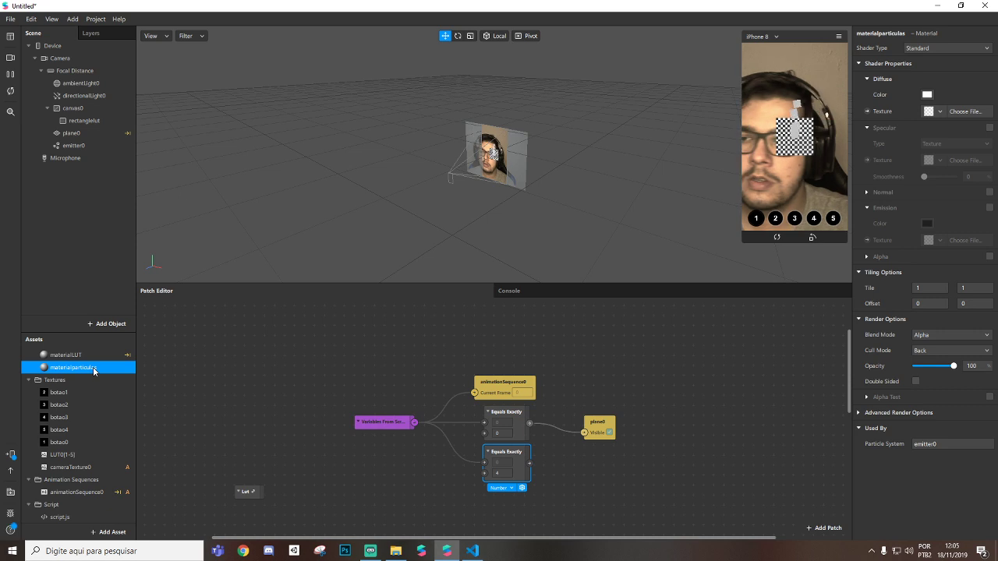
- Color materialparticulas yellow (#ffff00) and set its shader type to Flat
left_click(926, 94)
left_click(477, 227)
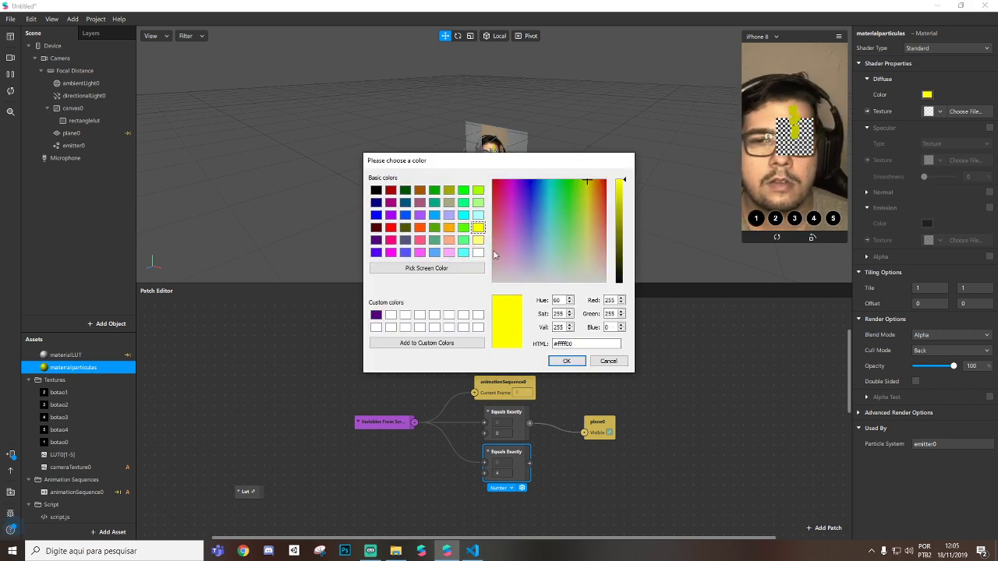
left_click(566, 361)
left_click(947, 48)
left_click(924, 66)
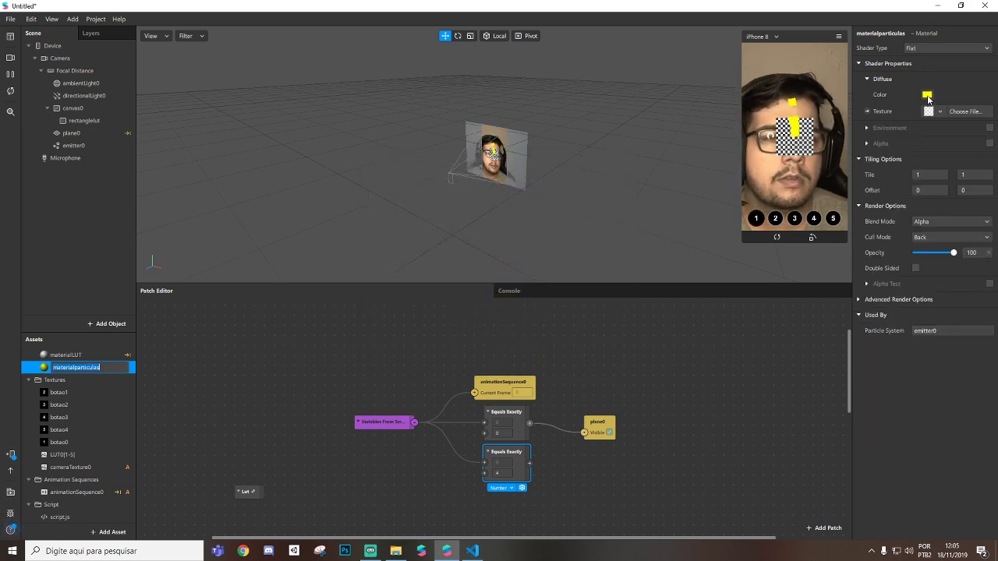
- Change the particle shape of emitter0 to Star
left_click(74, 146)
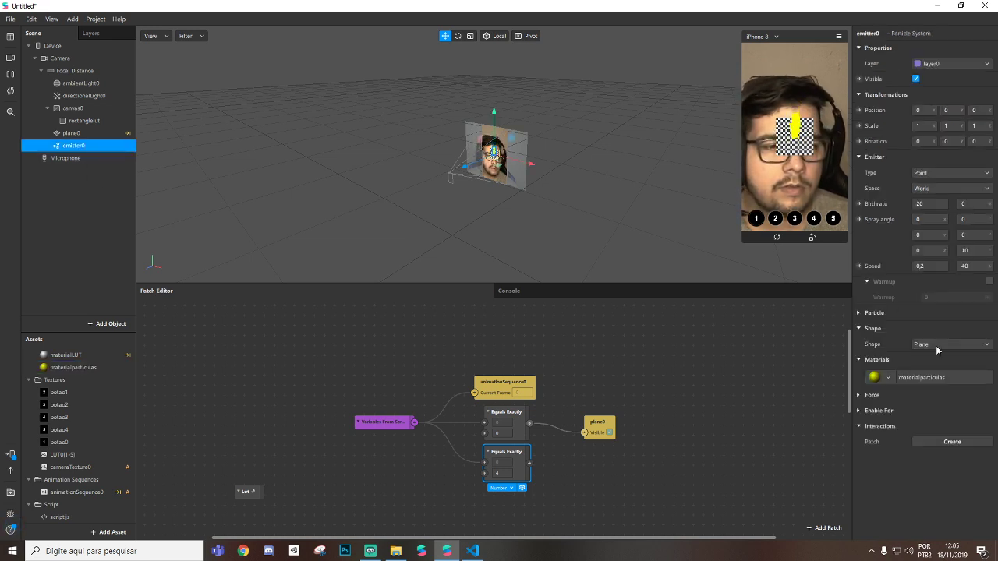
left_click(936, 346)
left_click(928, 410)
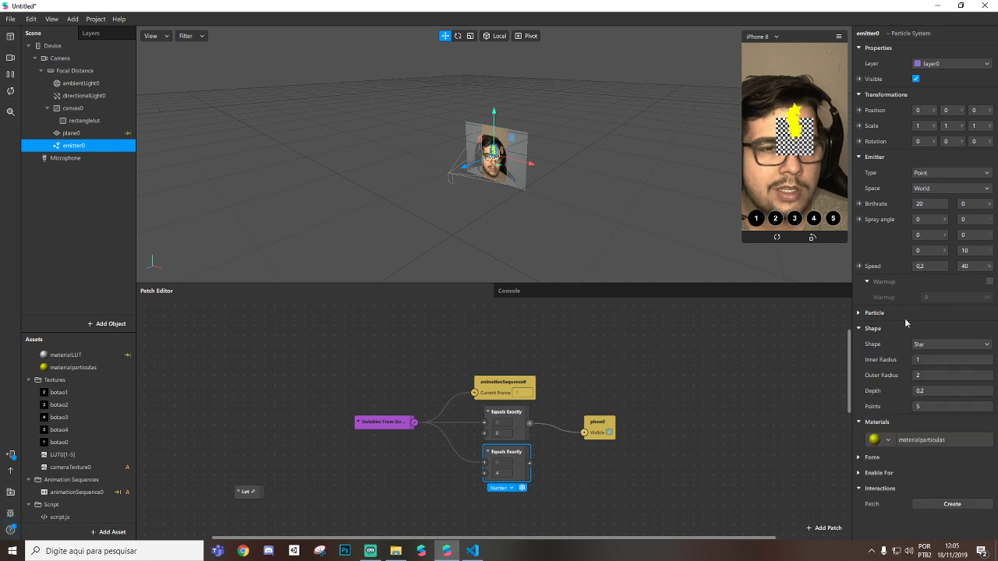
- Set the emitter type to Plane with a size of 0,3 by 0,3
left_click(937, 172)
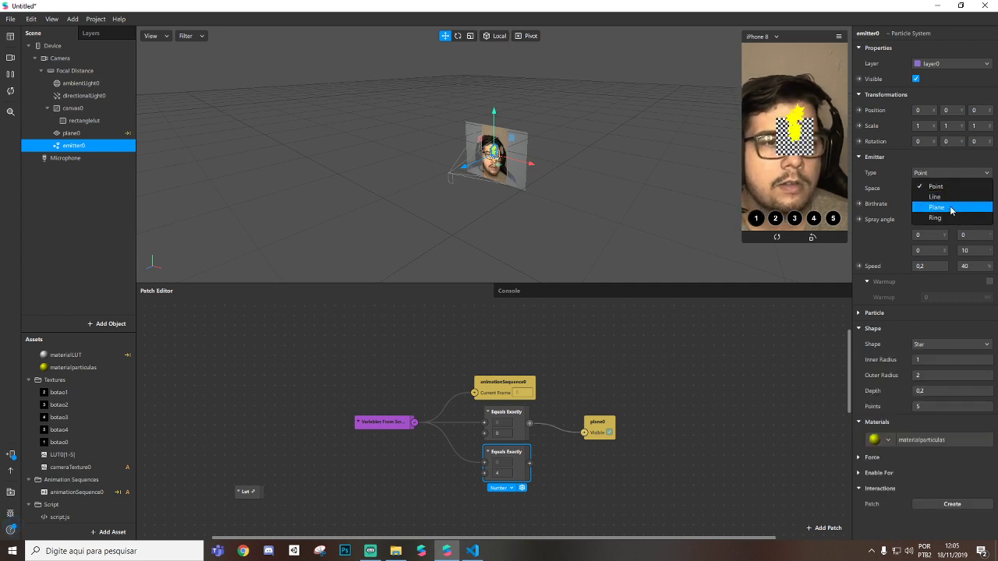
left_click(951, 208)
left_click(937, 188)
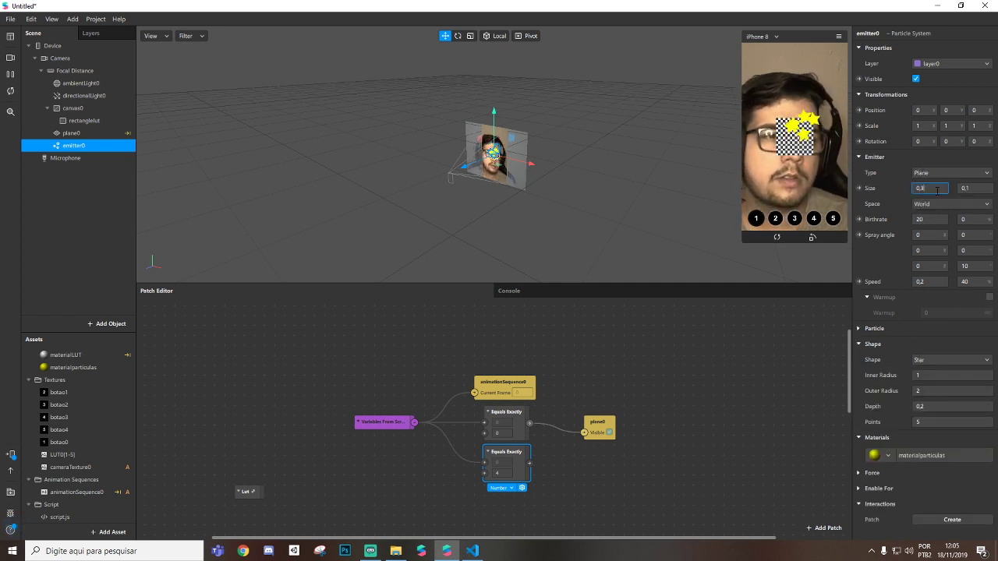
left_click(977, 188)
type("0,3")
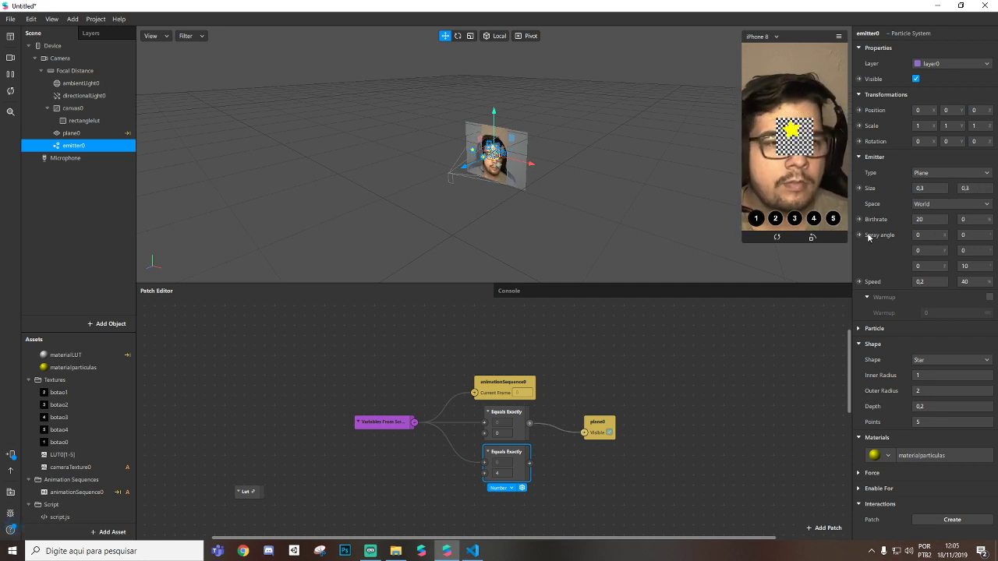
- Set the Lifespan of the emitter's particles to 2
left_click(865, 329)
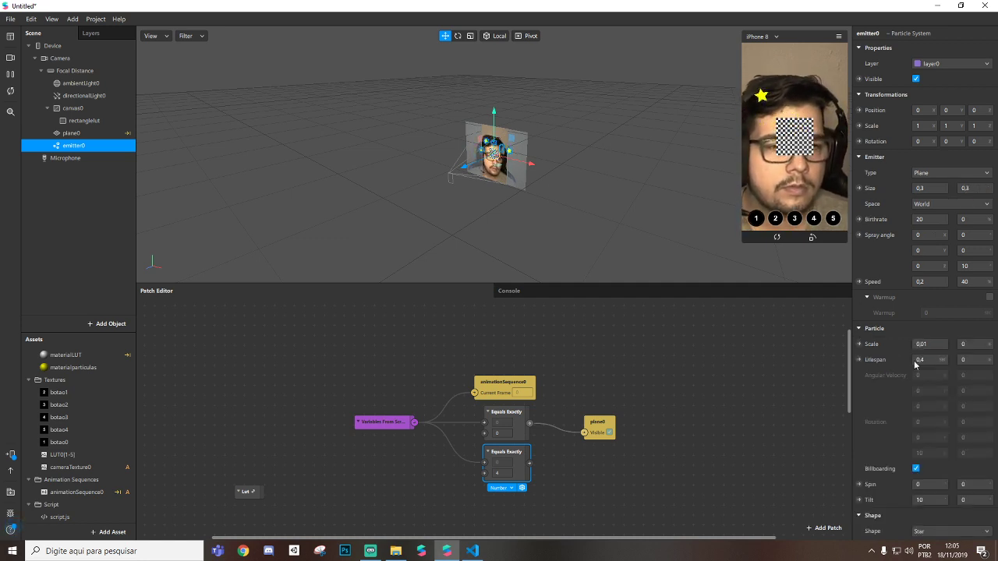
left_click(920, 359)
type("2")
key("Return")
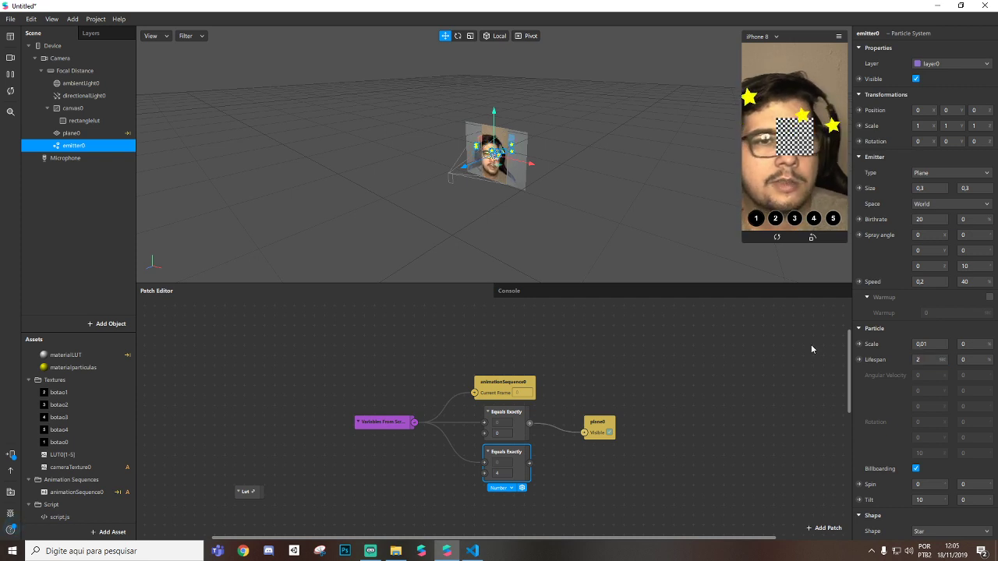
- Drive the emitter's Birthrate from an If Then Else patch conditioned on the Equals Exactly 4 patch, with Then 20 and Else 0
left_click(859, 220)
left_click_drag(515, 440, 684, 485)
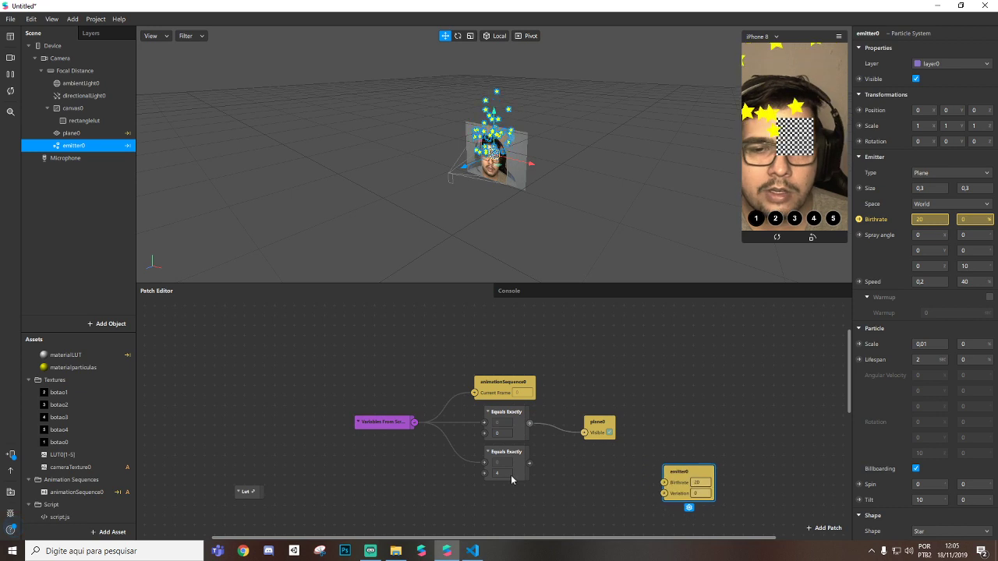
left_click(508, 459)
left_click_drag(529, 470, 560, 474)
type("if")
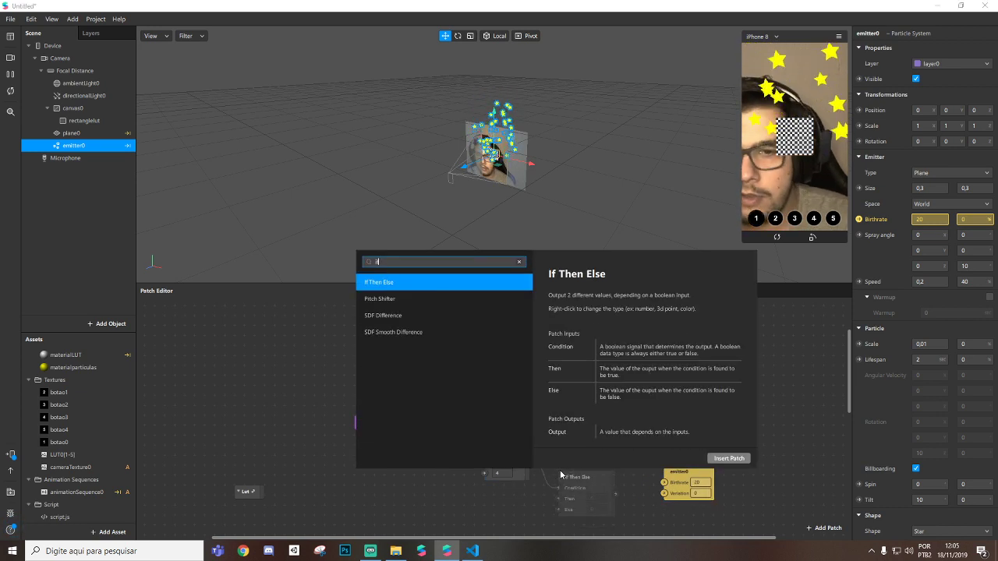
key("Return")
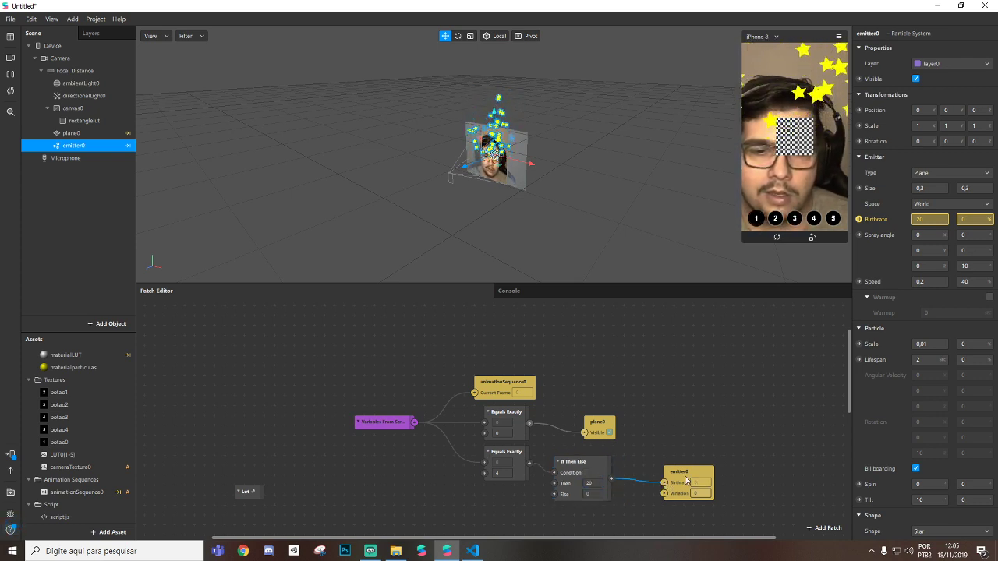
- Line up the If Then Else and emitter0 patches beside the lower Equals Exactly patch
left_click_drag(686, 481, 676, 461)
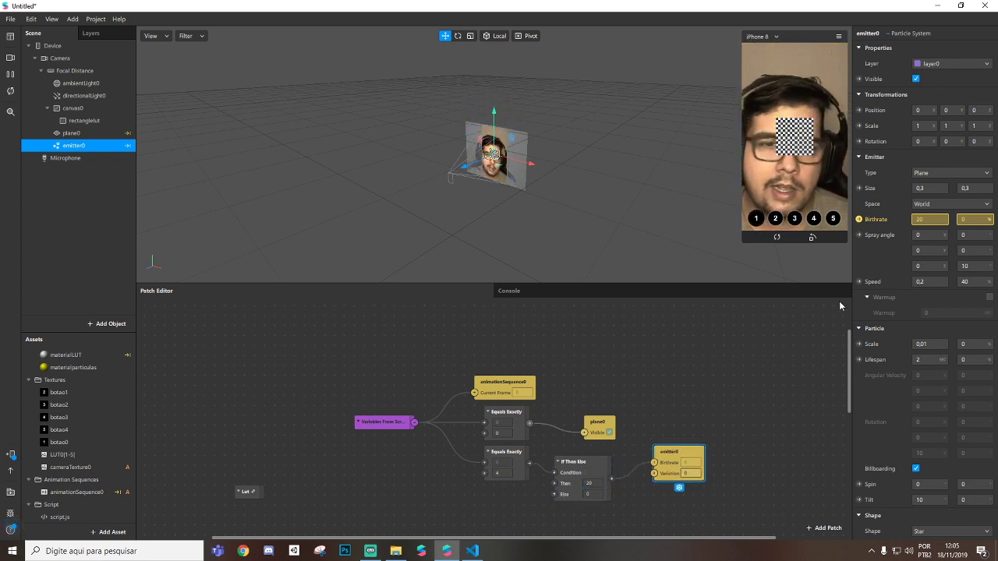
left_click(588, 477)
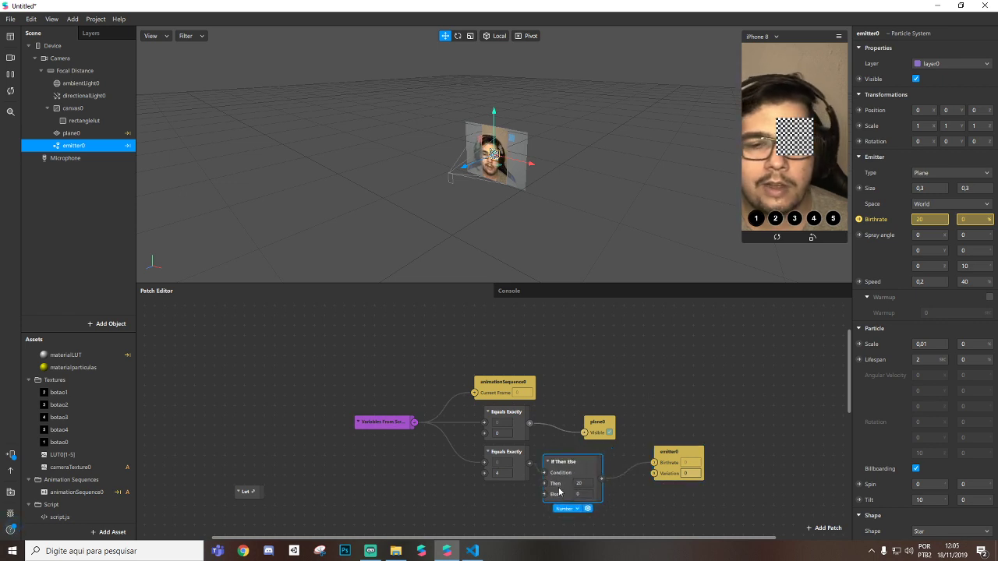
left_click(672, 460)
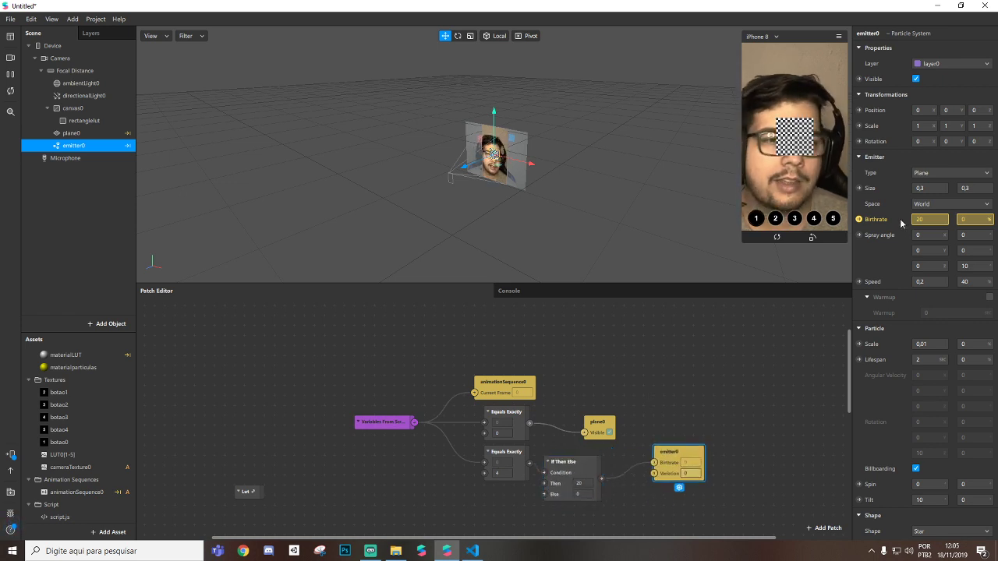
left_click_drag(570, 477, 588, 467)
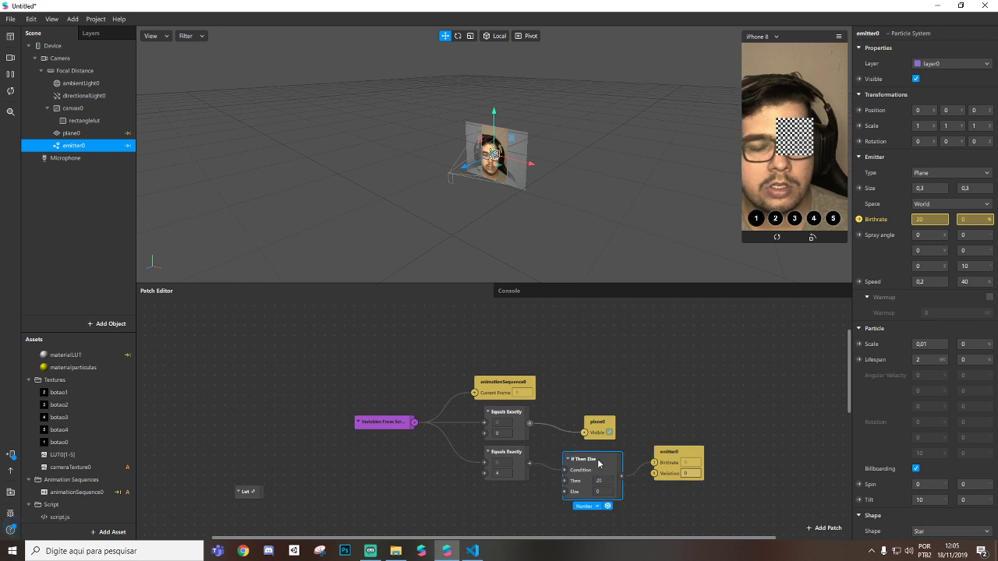
- Activate picker option 5 in the preview and lower the emitter to a Y position of about -0,20
left_click(833, 220)
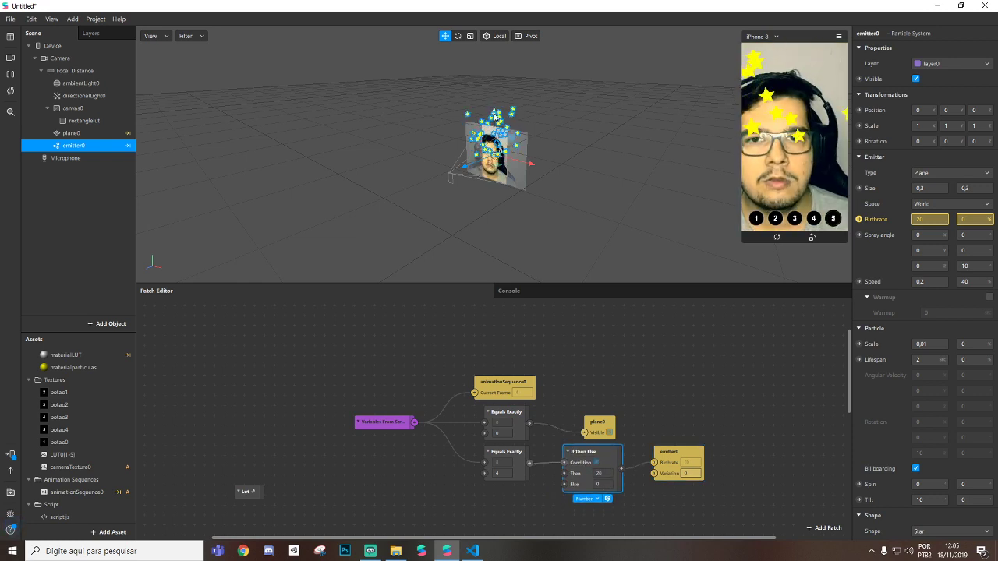
left_click_drag(493, 119, 493, 142)
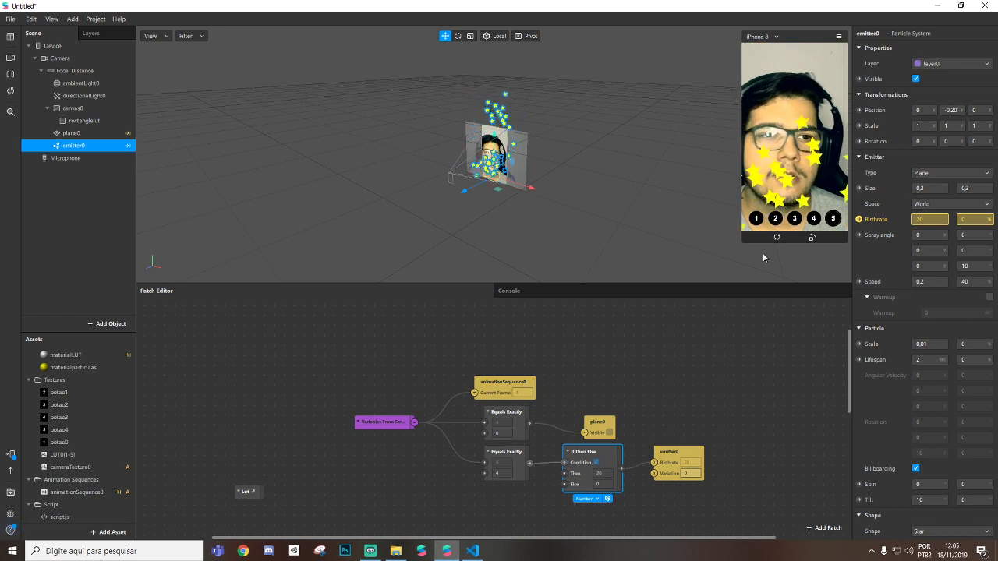
- Test picker options such as 4, 5 and 1 in the preview to check when the stars and the plane appear
left_click(814, 219)
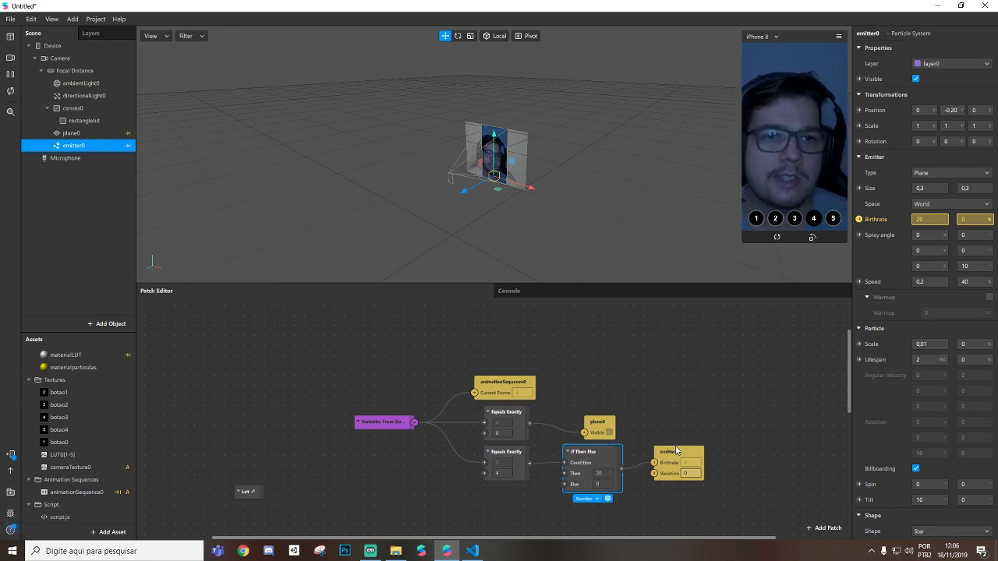
left_click(834, 220)
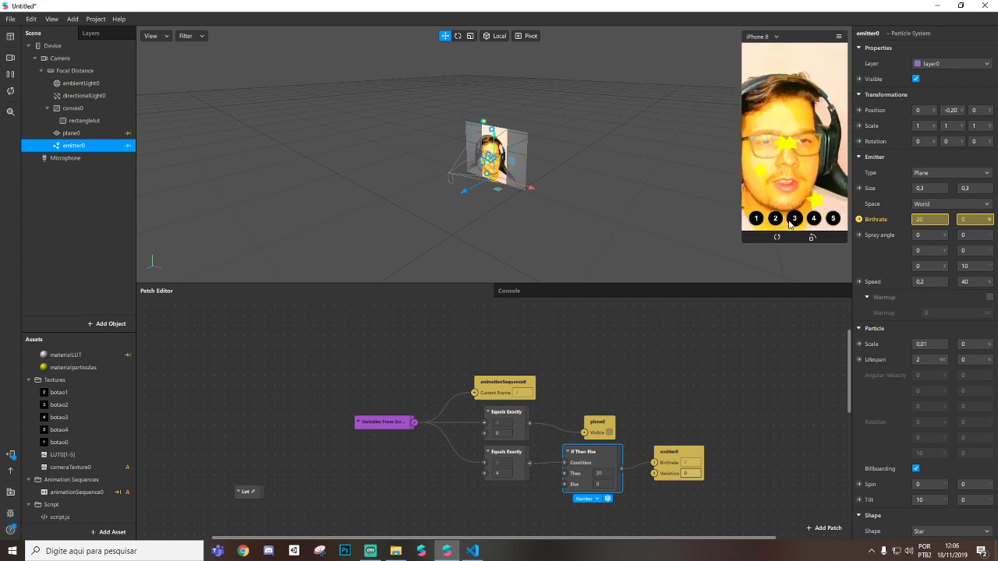
left_click(774, 219)
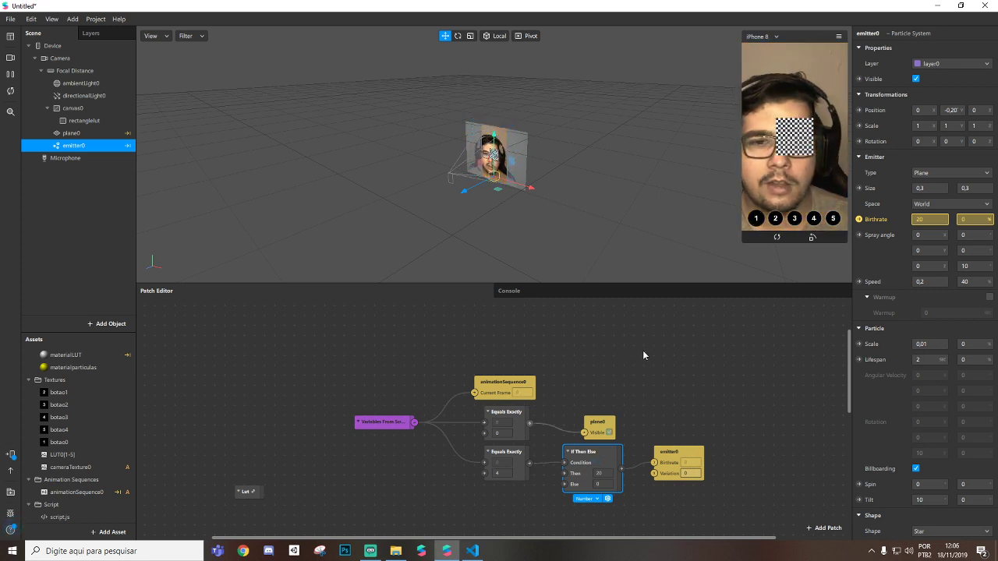
- Enlarge the device preview over the viewport
scroll(643, 355, "up", 1)
left_click_drag(743, 240, 714, 290)
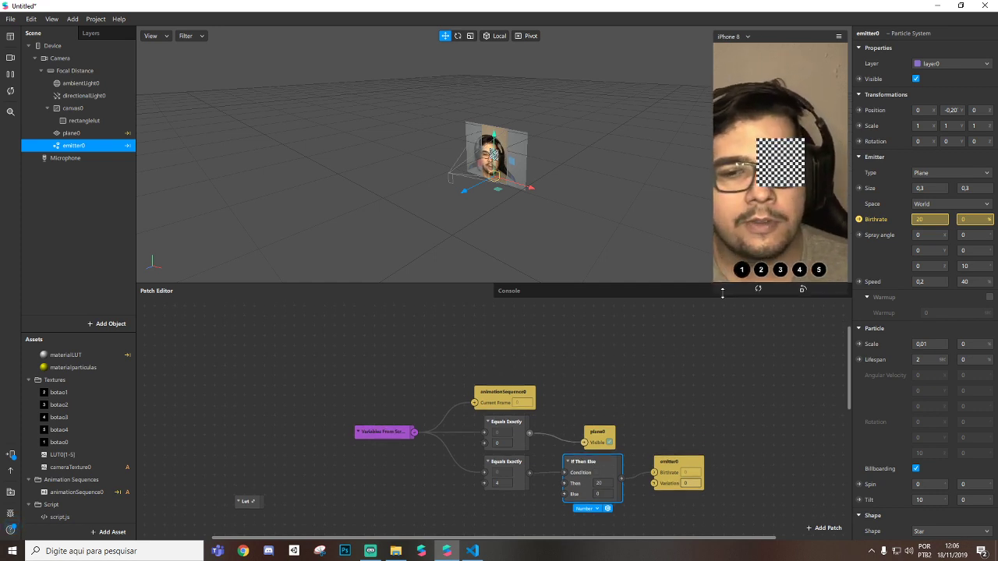
- Duplicate the Equals Exactly 4 patch, place the copy below it and set its comparison value to 3
scroll(503, 409, "down", 13)
scroll(517, 354, "up", 2)
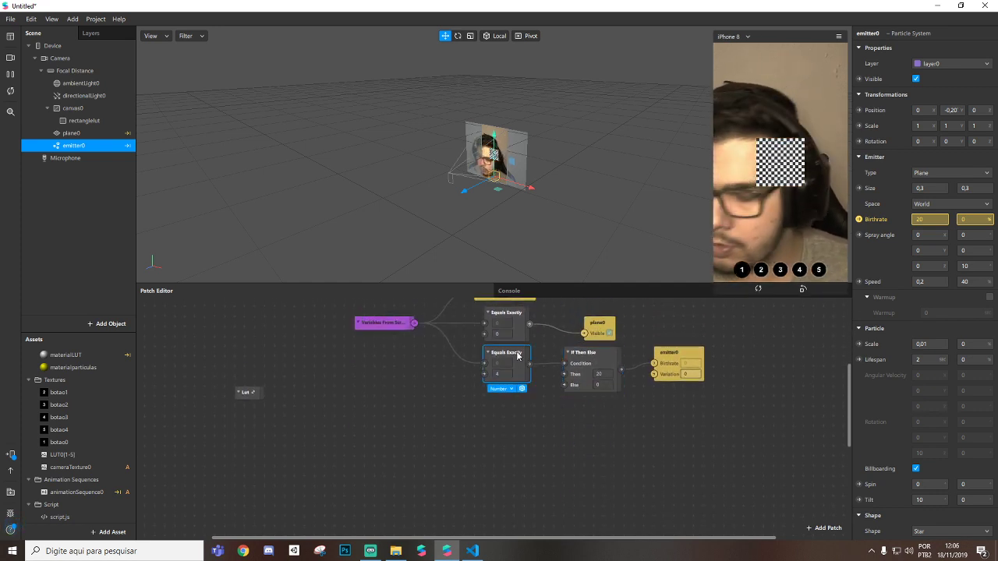
left_click(518, 355)
key("ctrl+d")
left_click_drag(514, 380, 490, 423)
left_click(477, 442)
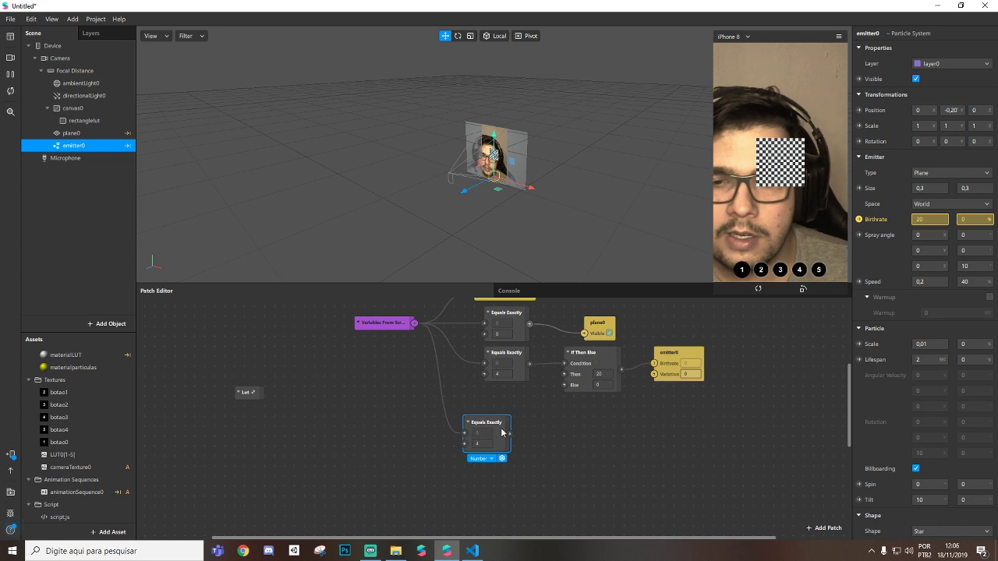
type("3")
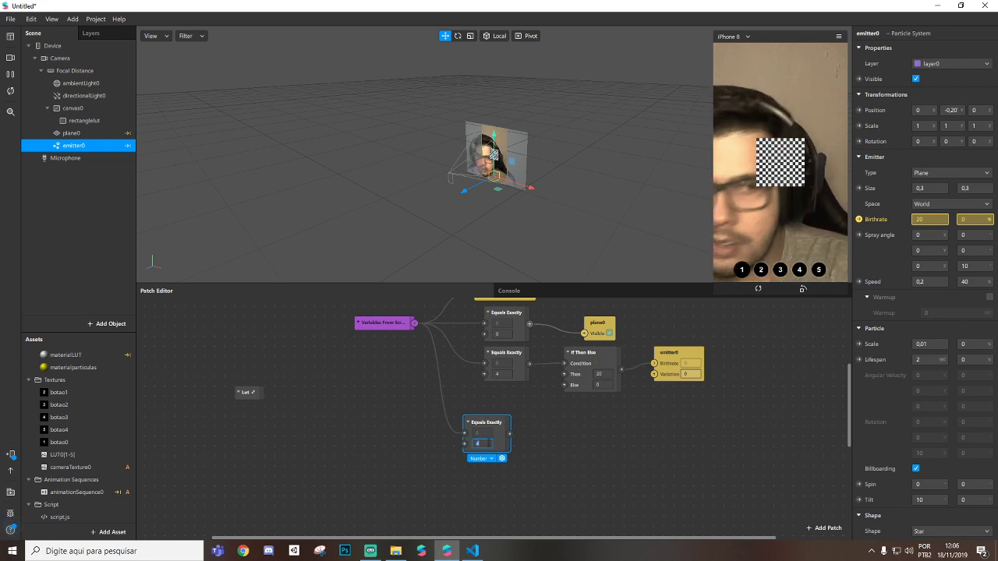
- Insert an Or patch fed by the output of the Equals Exactly 3 patch
left_click(546, 425)
double_click(546, 425)
type("or")
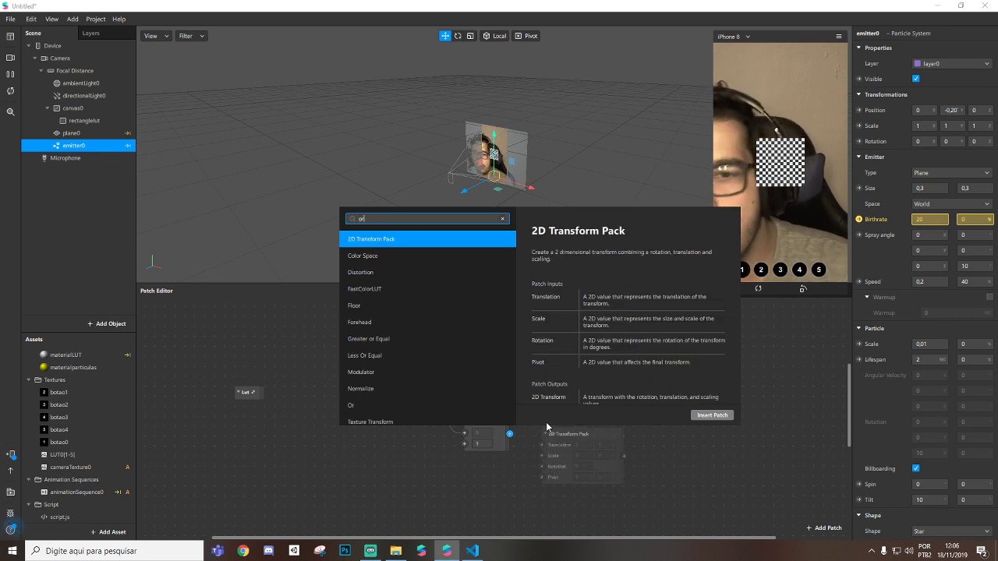
left_click(386, 405)
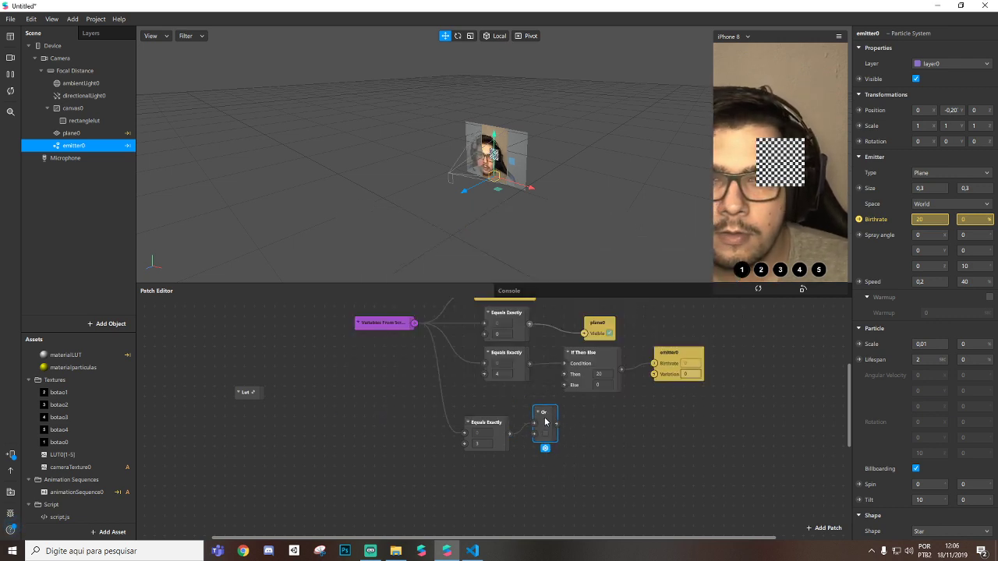
- Feed the Equals Exactly 4 and 3 patches into the Or patch's two inputs and connect its output to the If Then Else Condition
left_click(528, 438)
left_click_drag(536, 430, 535, 425)
left_click_drag(543, 413, 552, 394)
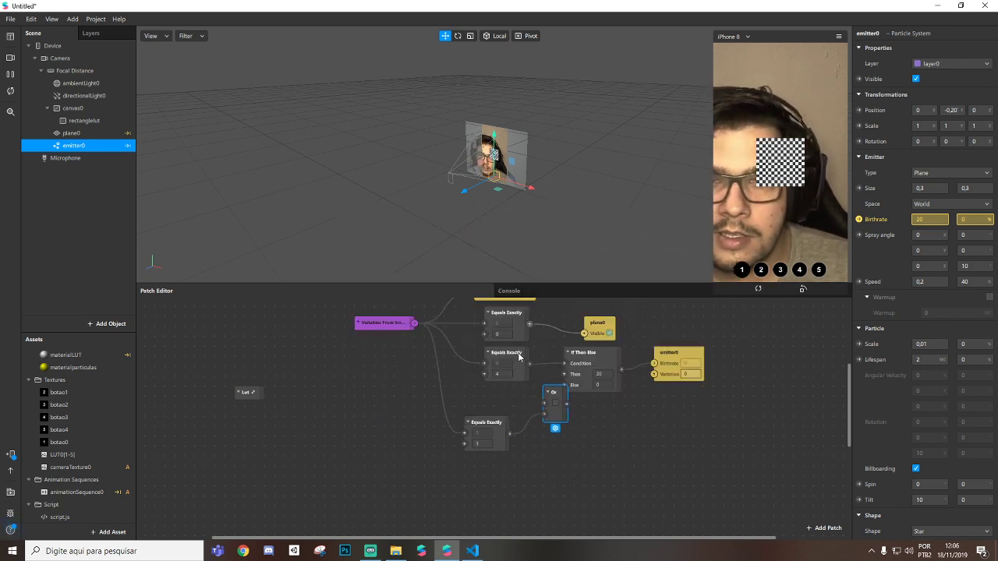
left_click_drag(507, 355, 466, 355)
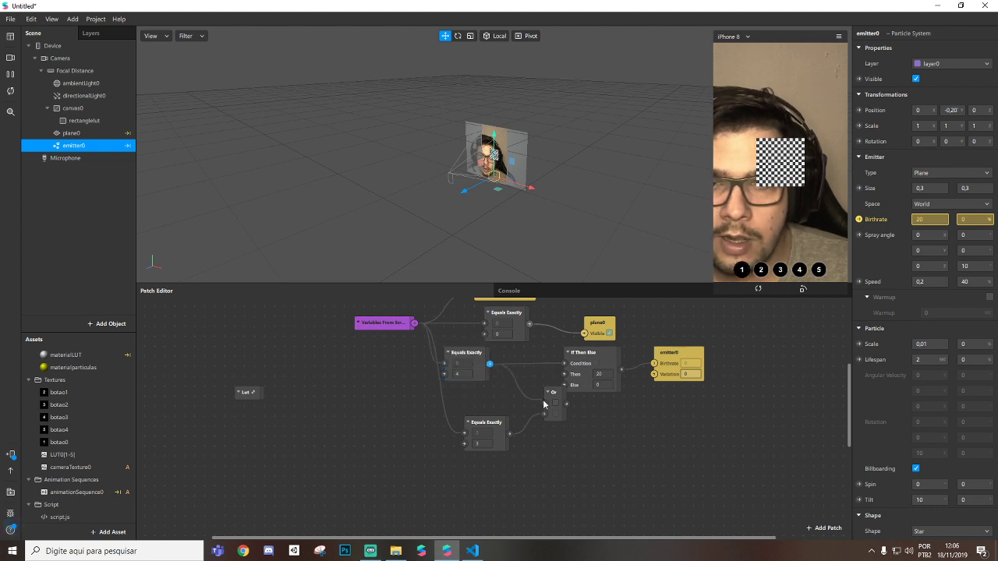
left_click_drag(554, 402, 542, 395)
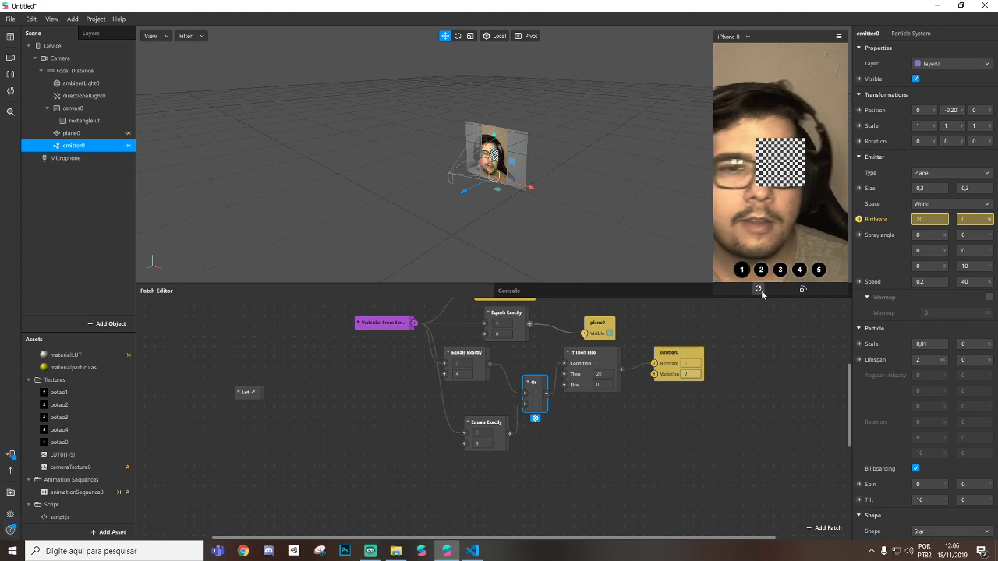
- Test the star particle trigger in the device preview by switching between picker options 3, 4 and 5
left_click(798, 268)
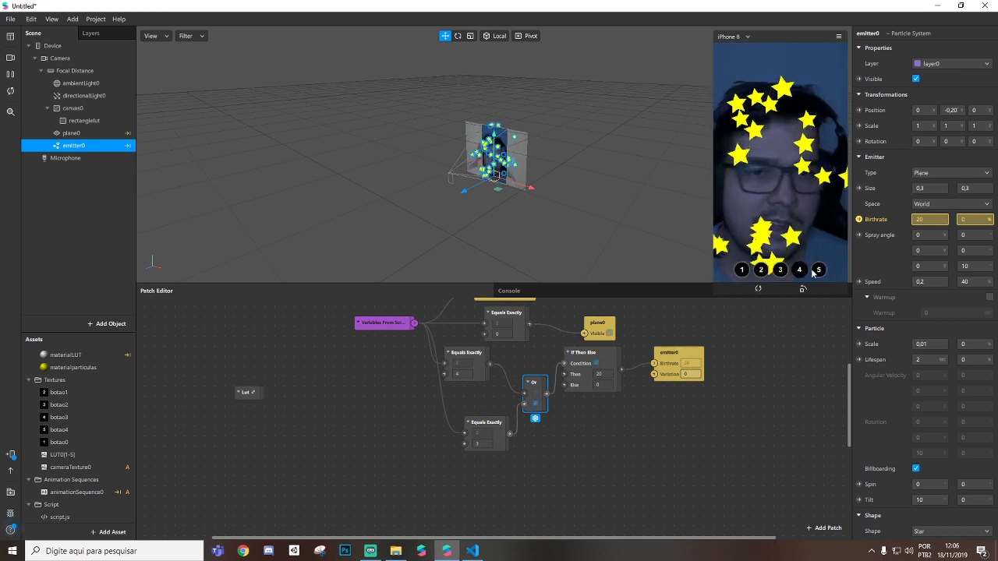
left_click(780, 271)
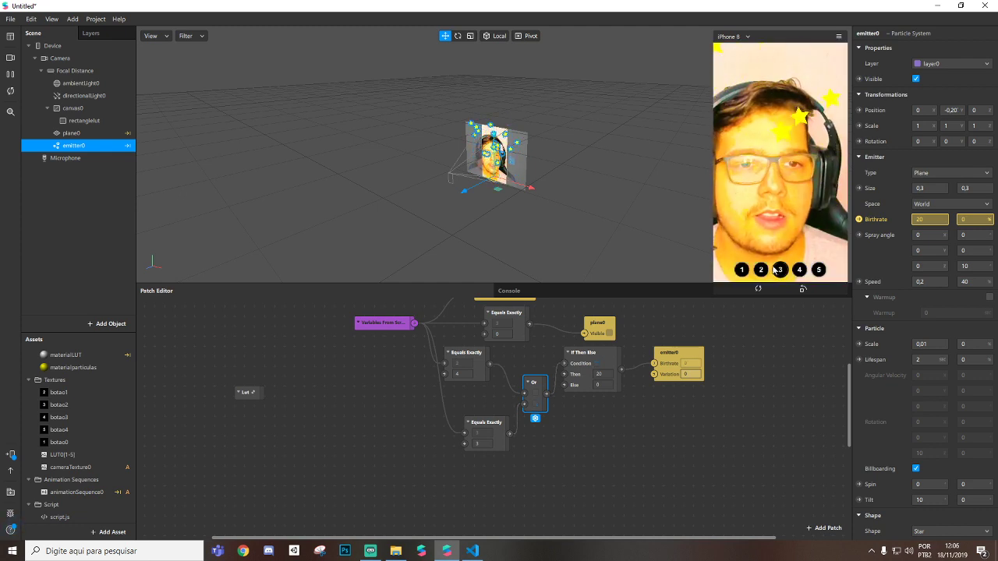
left_click(798, 269)
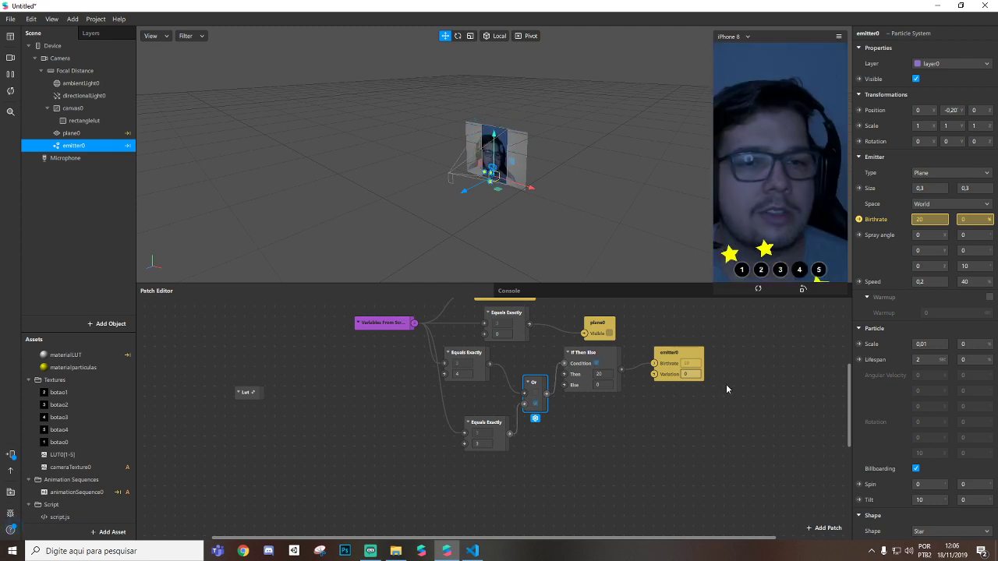
scroll(702, 405, "up", 3)
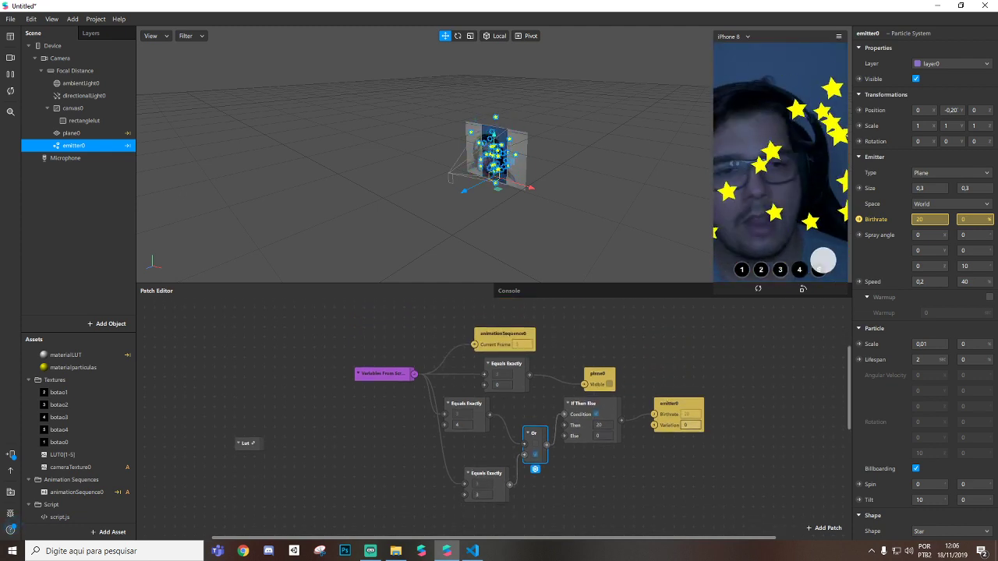
left_click(815, 272)
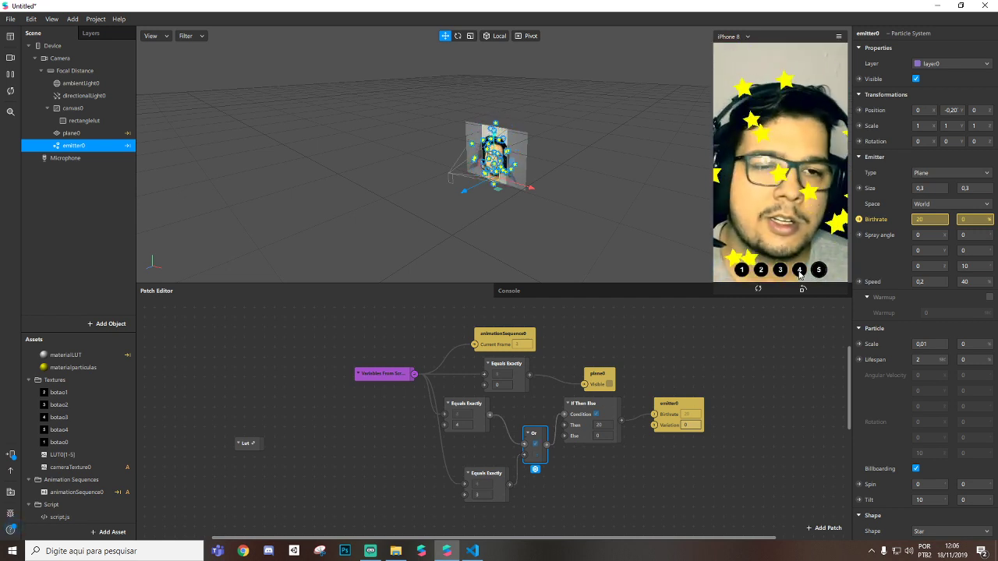
left_click(796, 272)
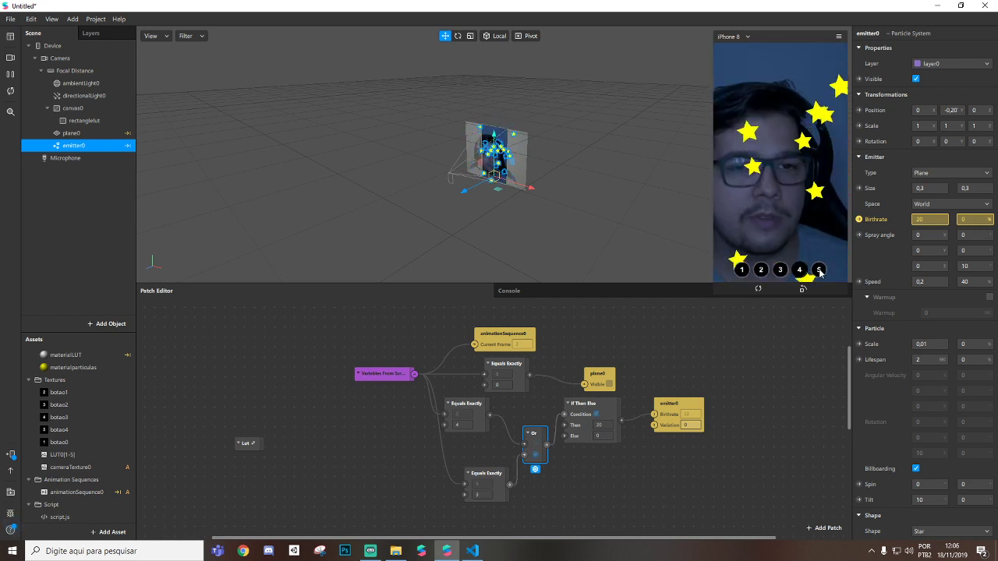